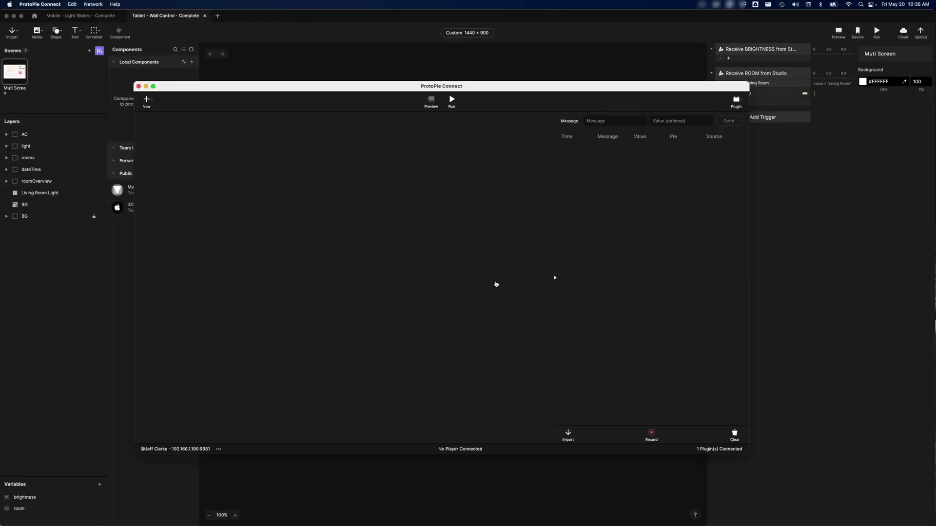
- Drag the Tablet - Wall Control - Complete and Mobile - Light Sliders - Complete pies from Finder into ProtoPie Connect
key("super+Tab")
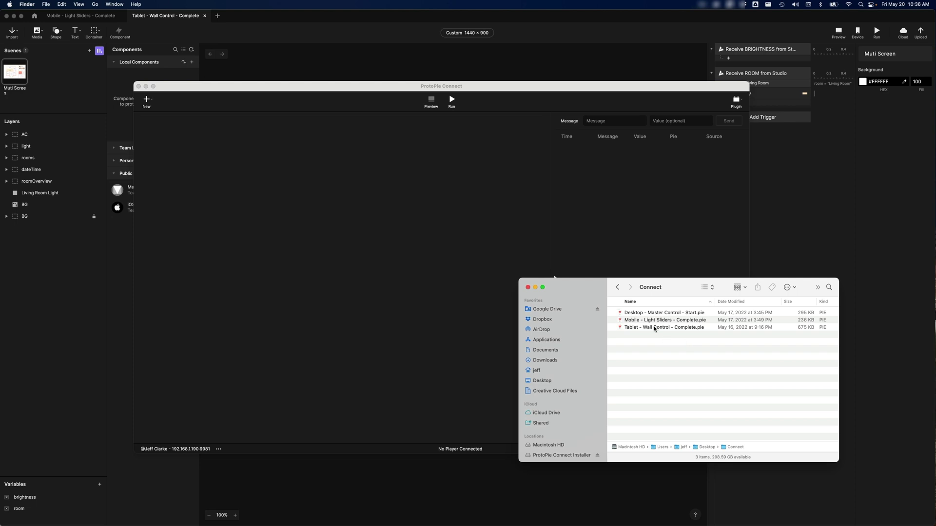
left_click(654, 328)
left_click(663, 321, "shift")
left_click_drag(664, 321, 338, 195)
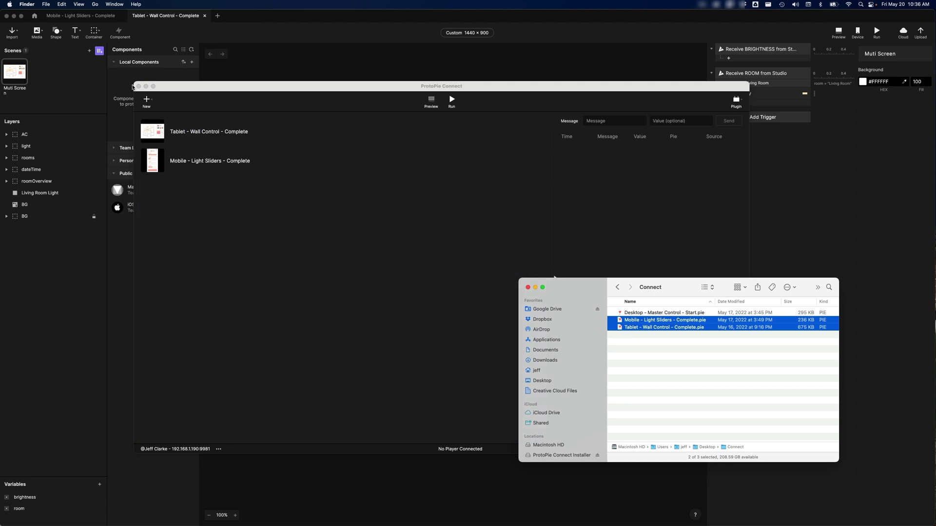
left_click(150, 111)
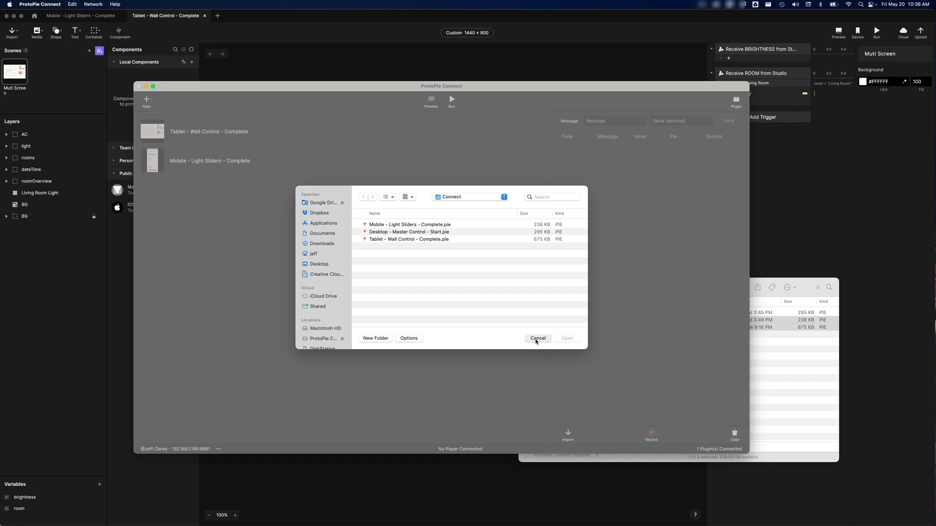
left_click(538, 338)
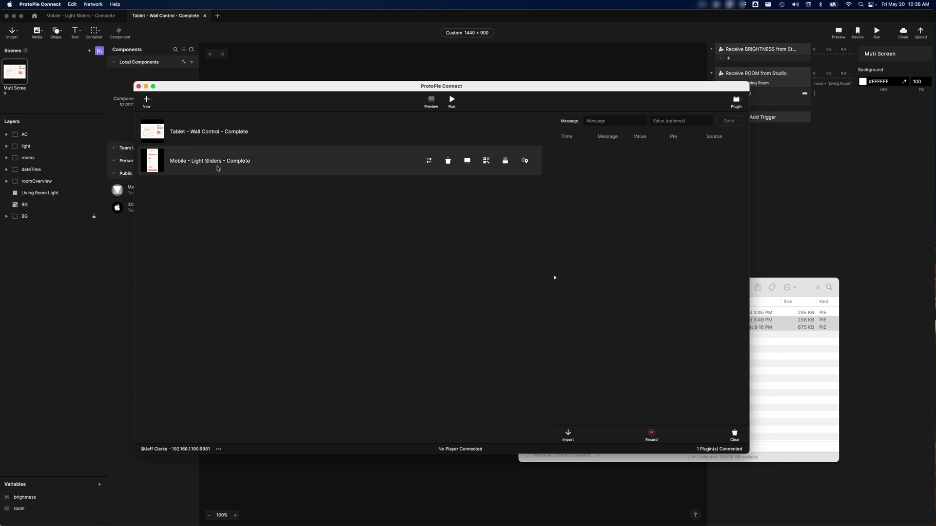
- Create Multiview 1, move the Tablet Wall Control and Mobile Light Sliders pies into it, and select it
left_click(148, 101)
left_click(159, 128)
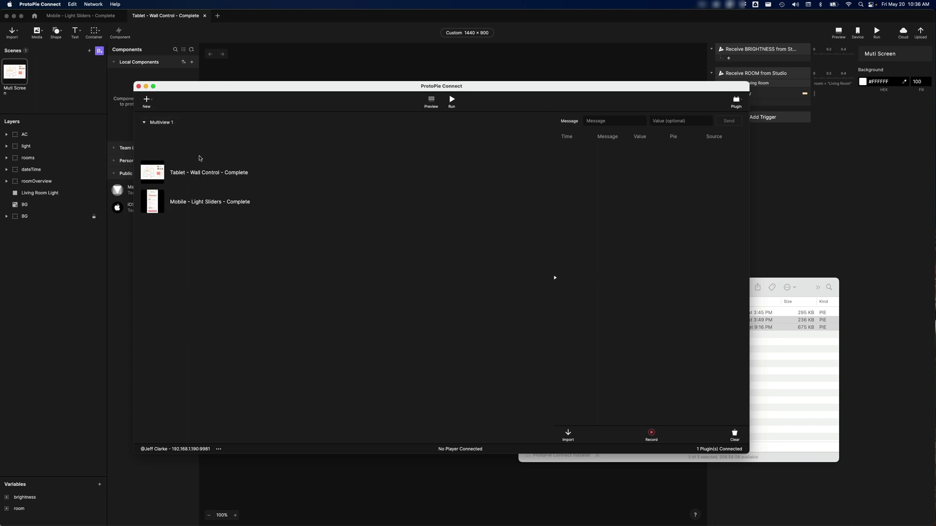
left_click_drag(202, 172, 156, 126)
left_click_drag(185, 159, 187, 137)
left_click(184, 125)
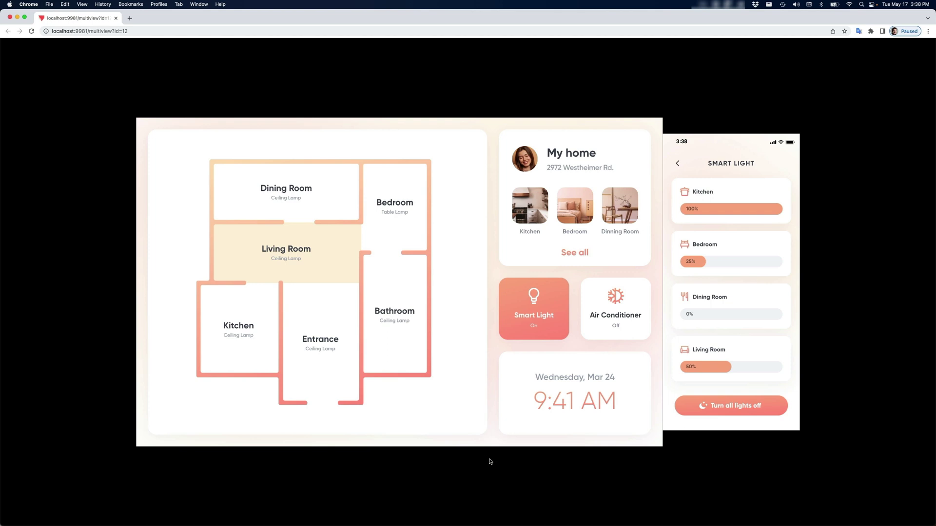
- Move the phone preview away from the tablet, enlarge it, and set its Living Room slider to 64%
left_click_drag(728, 367, 758, 369)
mouse_move(563, 463)
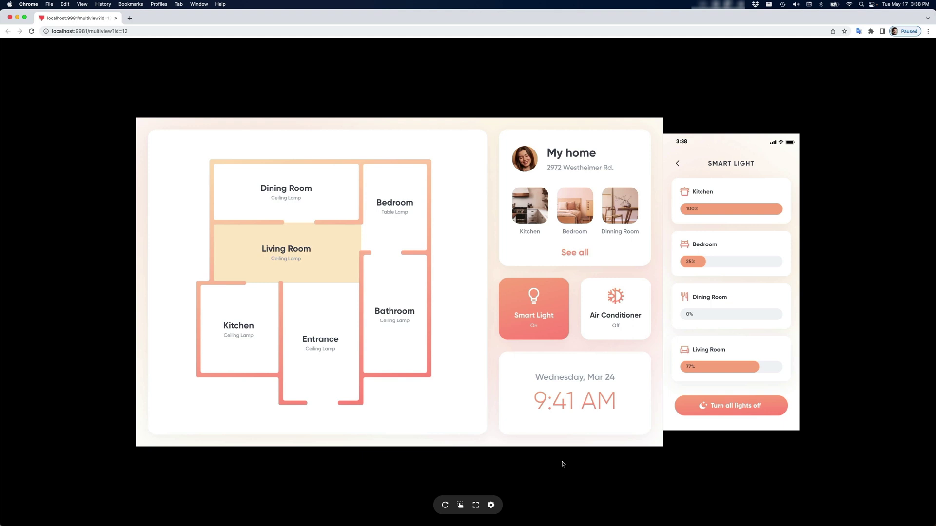
left_click(492, 506)
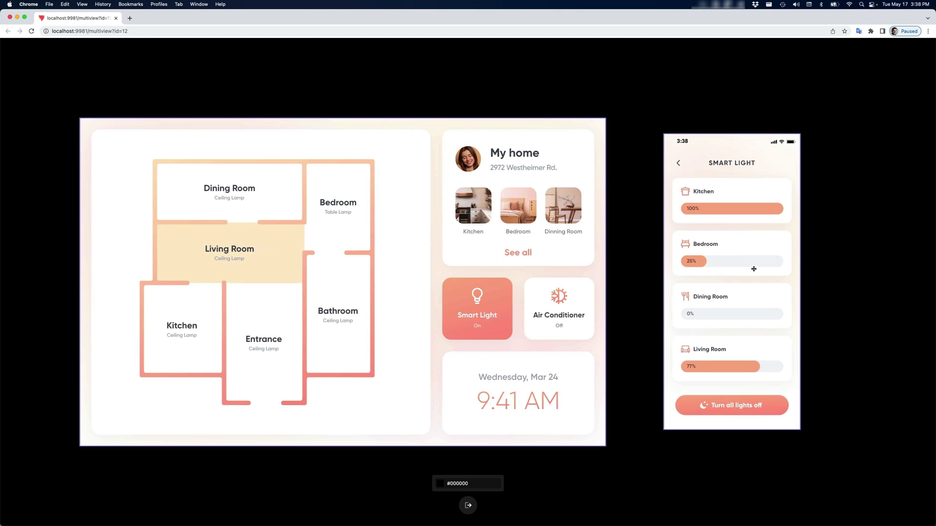
left_click_drag(786, 129, 801, 116)
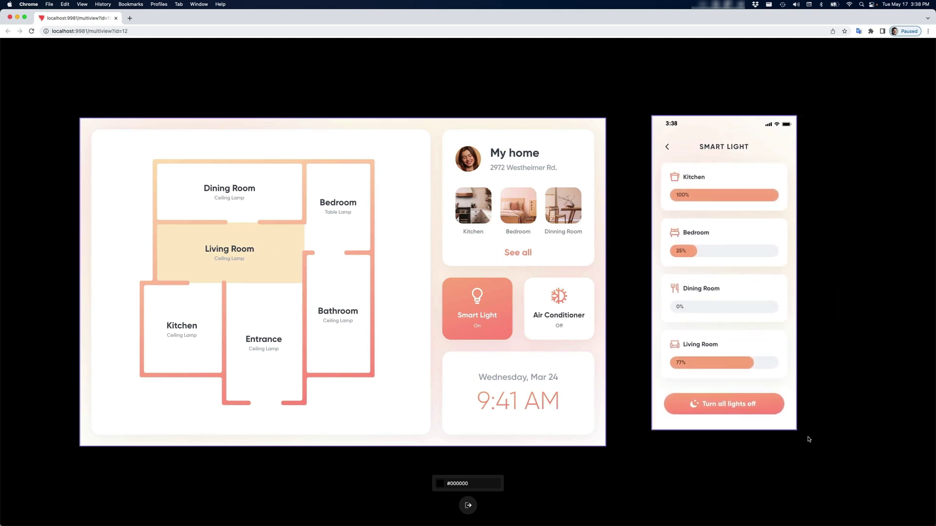
left_click_drag(808, 439, 816, 451)
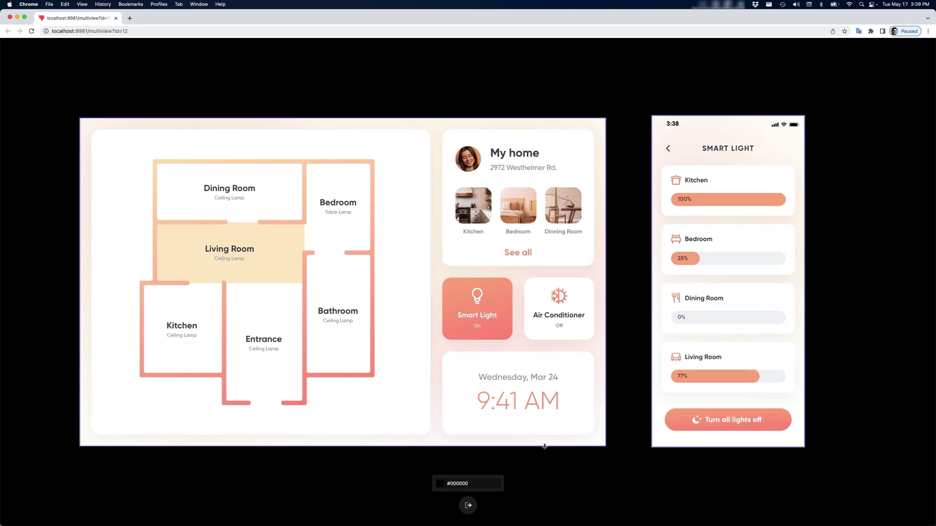
left_click(468, 506)
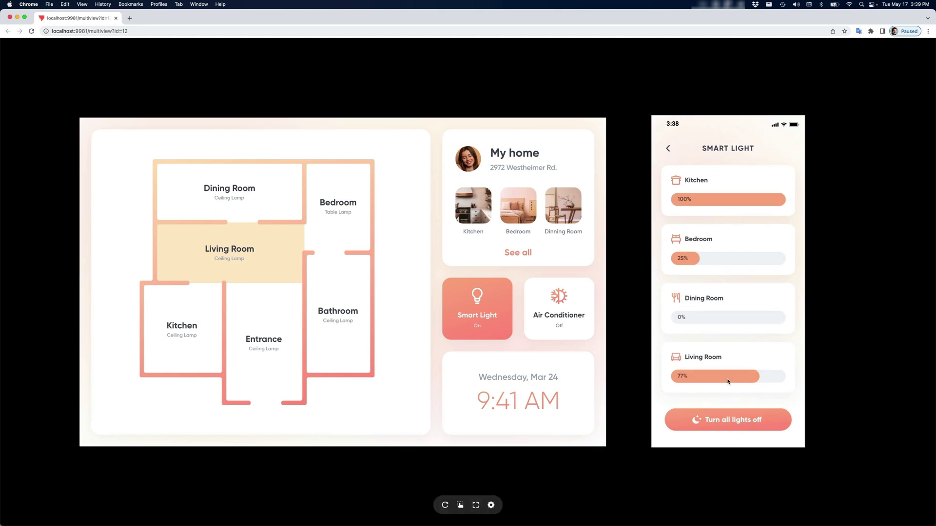
mouse_move(745, 377)
left_mouse_down()
mouse_move(693, 377)
mouse_move(744, 379)
left_mouse_up()
mouse_move(751, 376)
left_mouse_down()
mouse_move(691, 377)
mouse_move(739, 380)
left_mouse_up()
- Add Desktop - Master Control - Start to Multiview 1, move it to the top, and open the multiview
key("super+Tab")
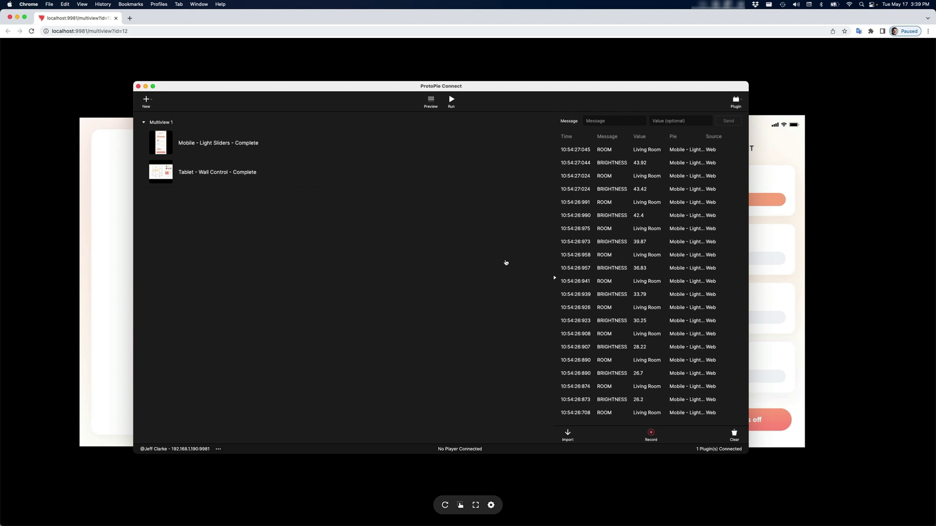
key("super+Tab")
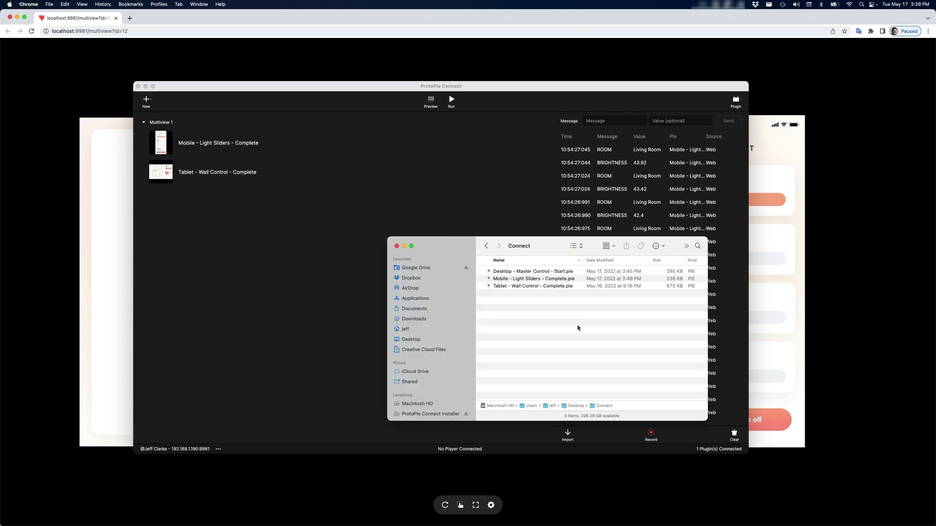
left_click_drag(533, 273, 268, 249)
left_click(292, 250)
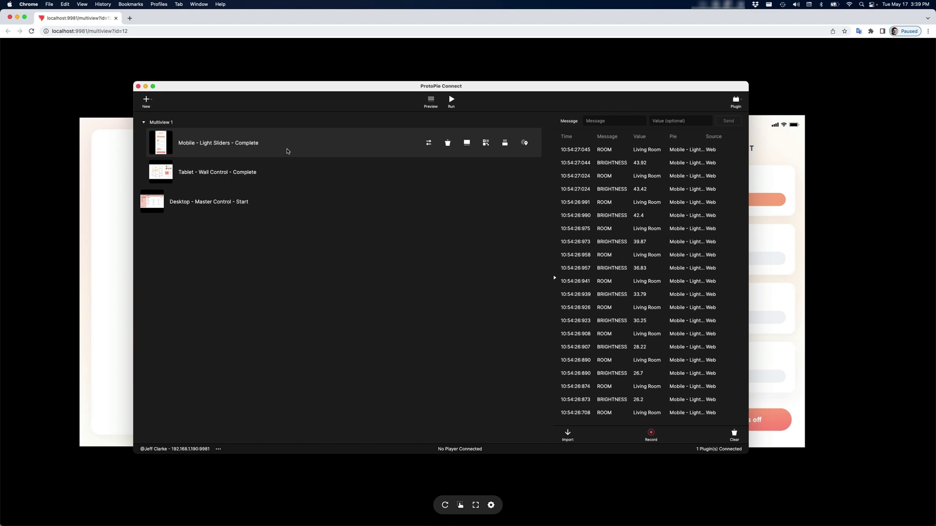
left_click_drag(207, 211, 204, 146)
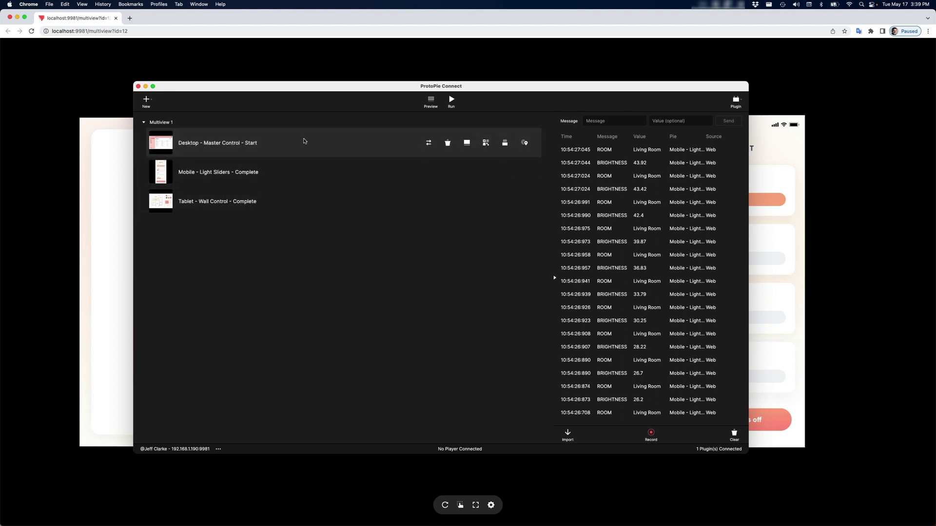
left_click(521, 124)
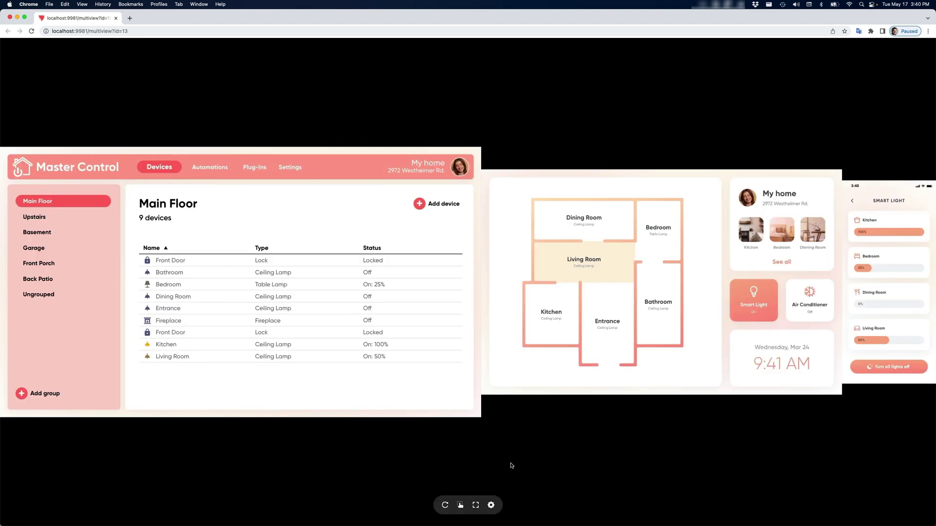
- Put Master Control on top with shrunken tablet and phone screens below, then raise Living Room to 65%
left_click(498, 505)
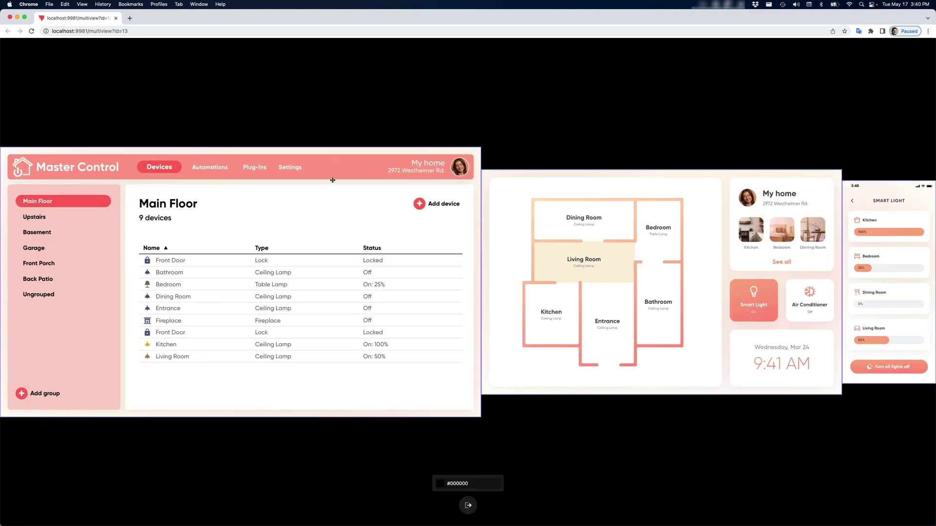
left_click_drag(327, 193, 552, 87)
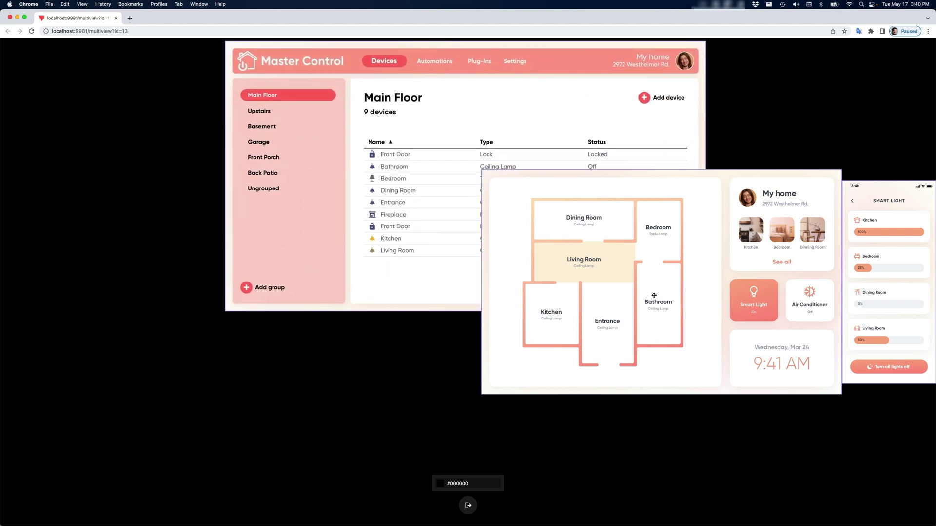
left_click_drag(803, 217, 497, 325)
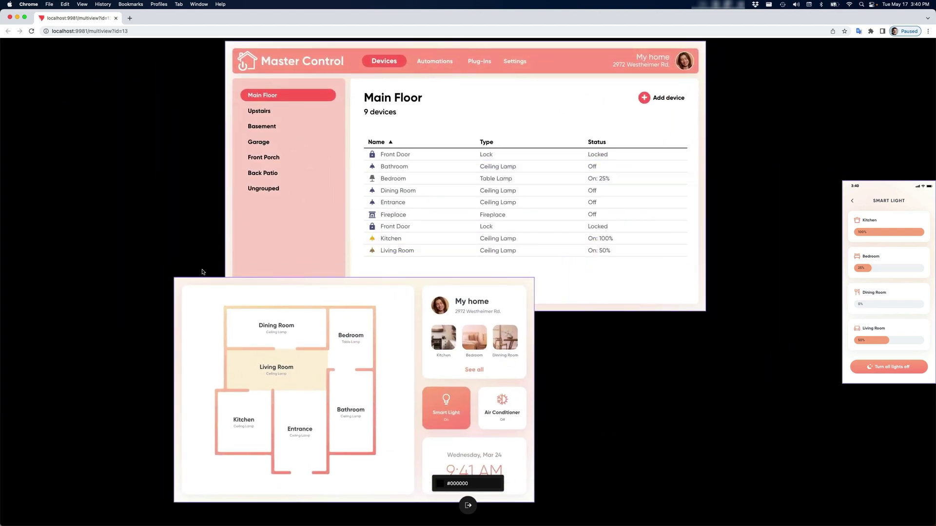
left_click_drag(175, 278, 239, 321)
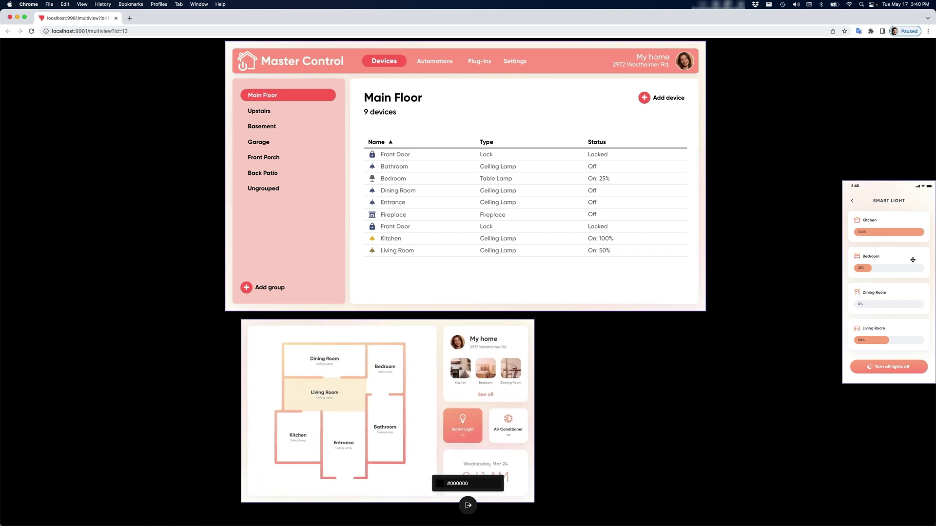
left_click_drag(896, 252, 601, 370)
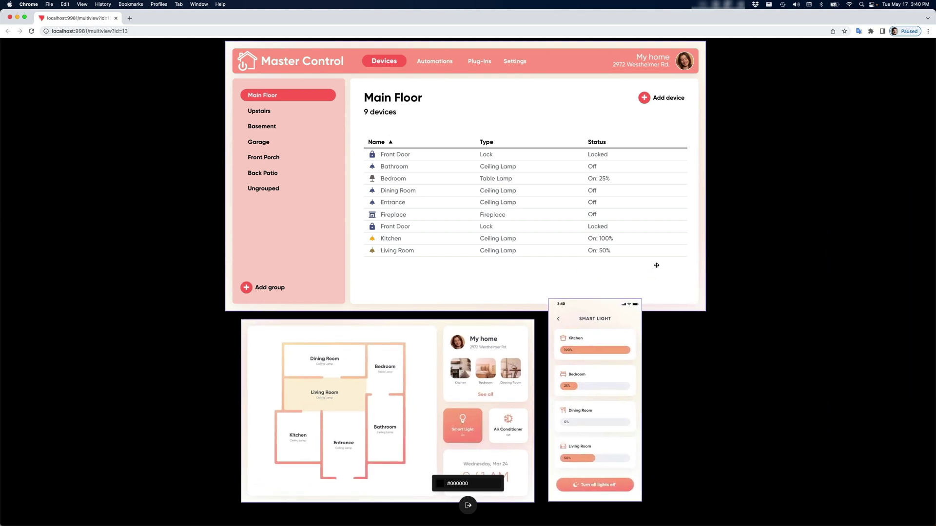
left_click_drag(641, 299, 614, 322)
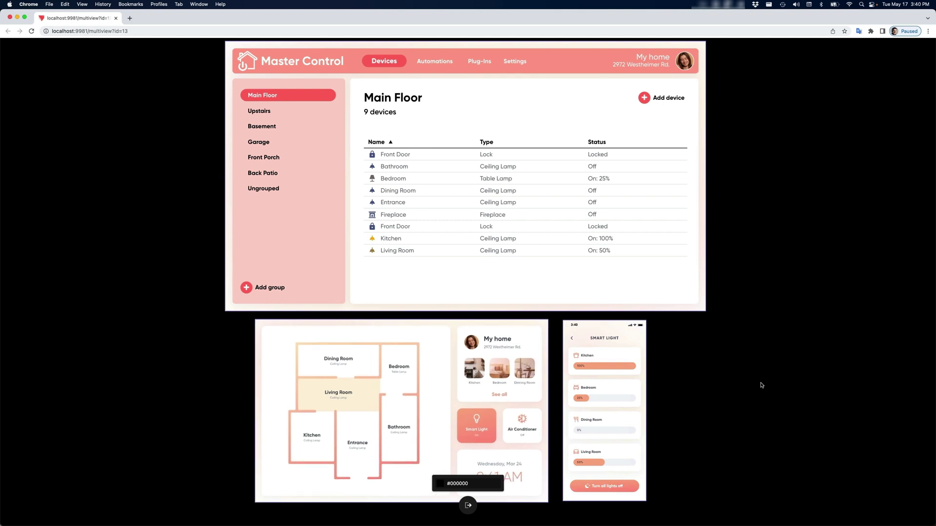
left_click(696, 418)
mouse_move(596, 456)
left_mouse_down()
mouse_move(575, 461)
mouse_move(604, 462)
mouse_move(582, 461)
left_mouse_up()
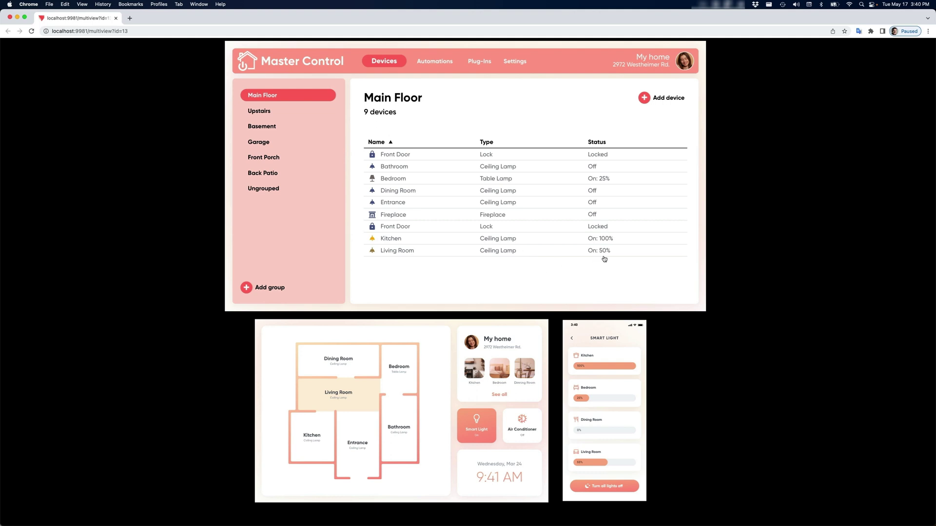
- Switch to the Desktop Master Control Start file and briefly open the Light Row component
key("super+Tab")
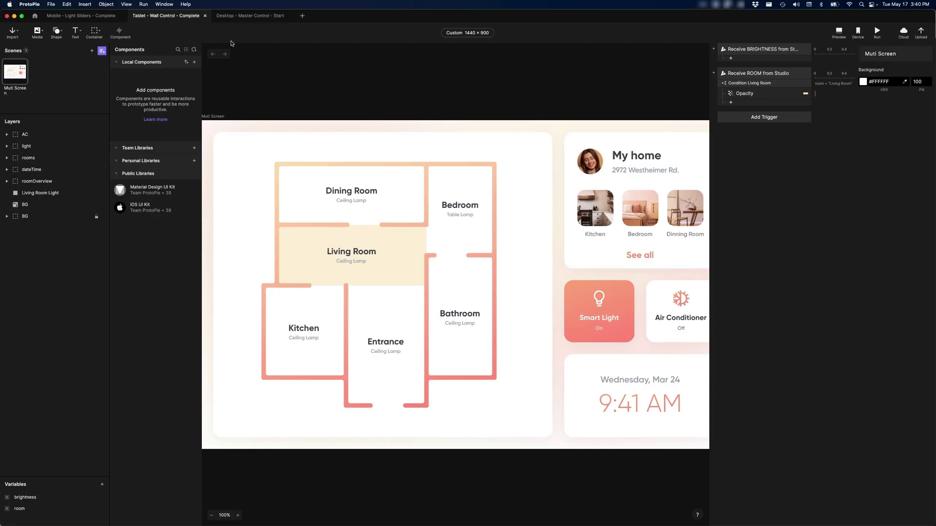
left_click(250, 16)
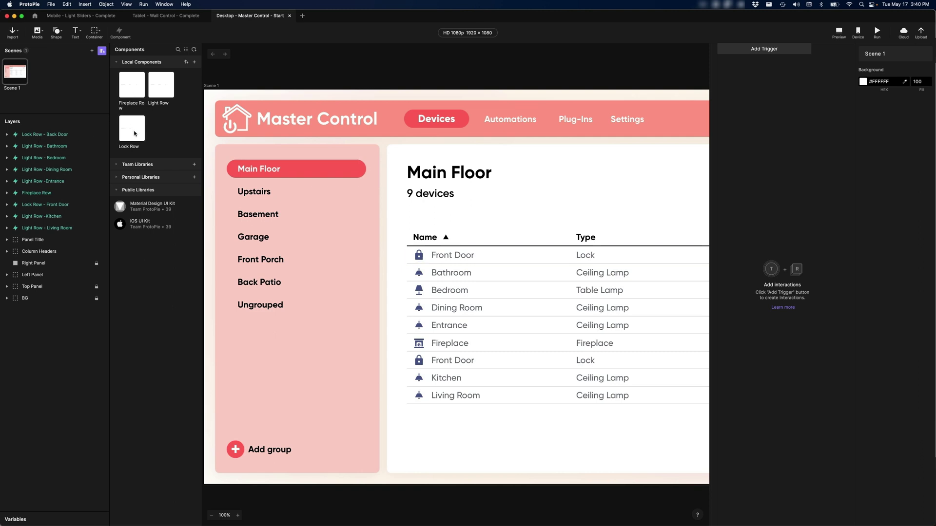
left_click(164, 89)
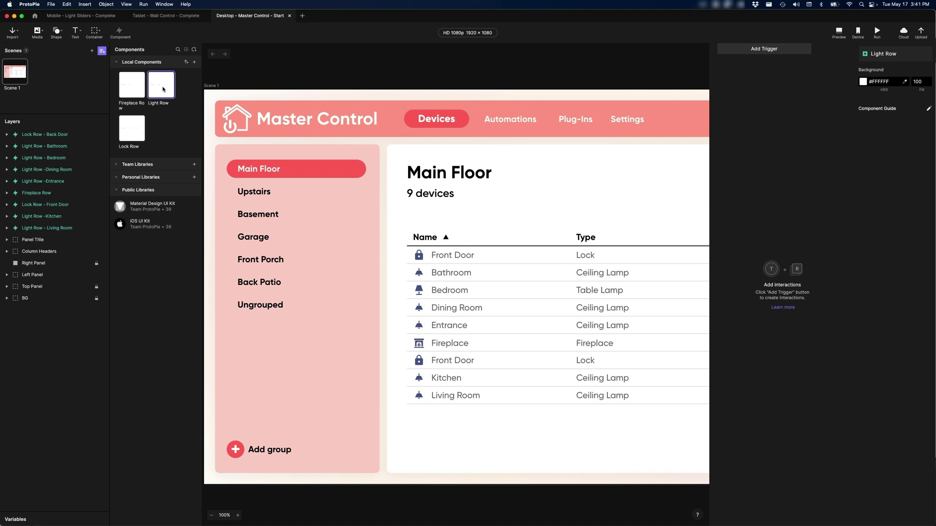
double_click(158, 87)
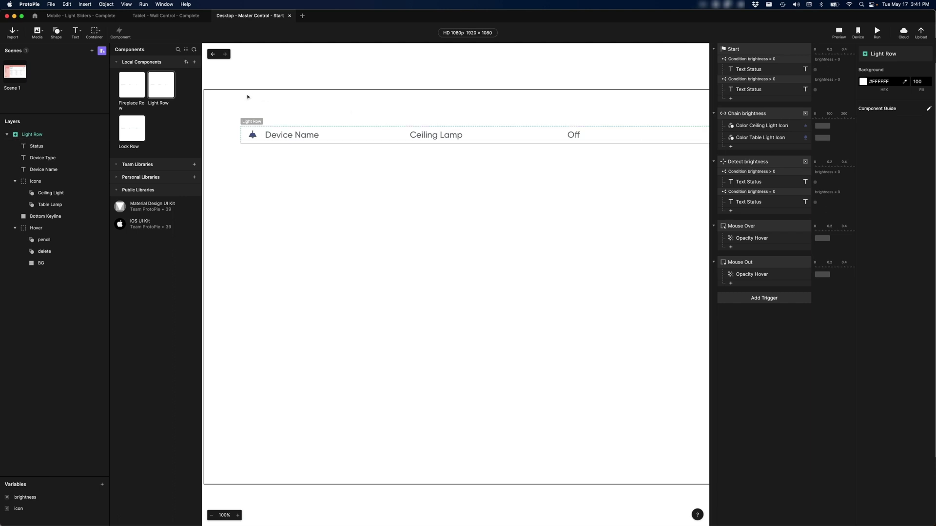
left_click(20, 77)
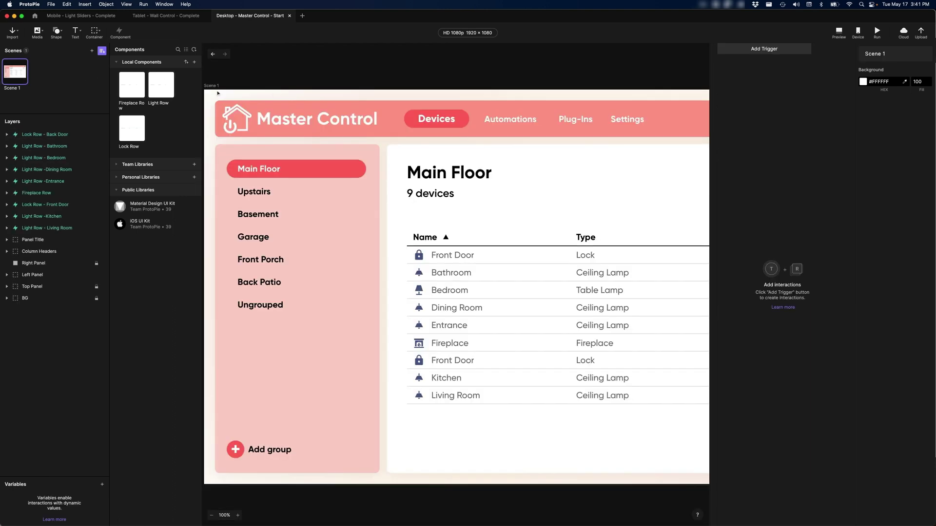
- Inspect the brightness values of the Living Room, Kitchen and Dining Room rows
left_click(37, 229)
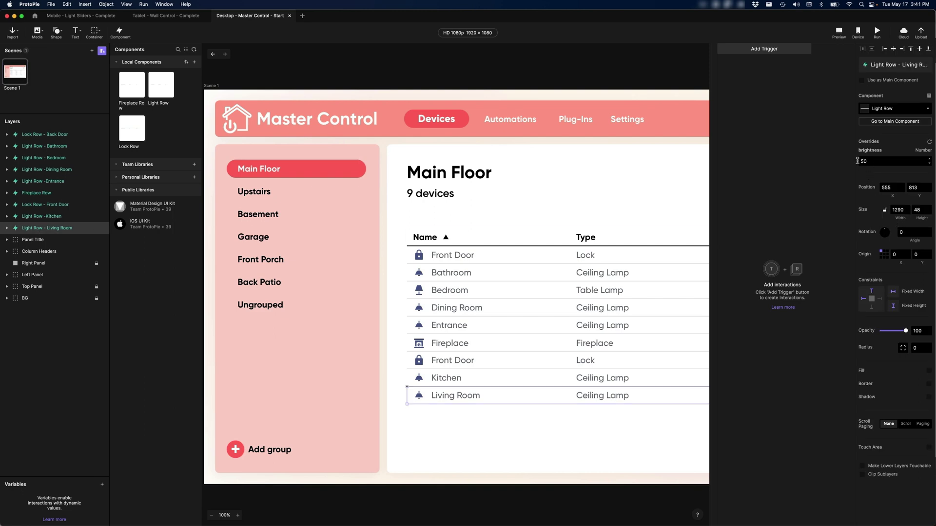
left_click(41, 220)
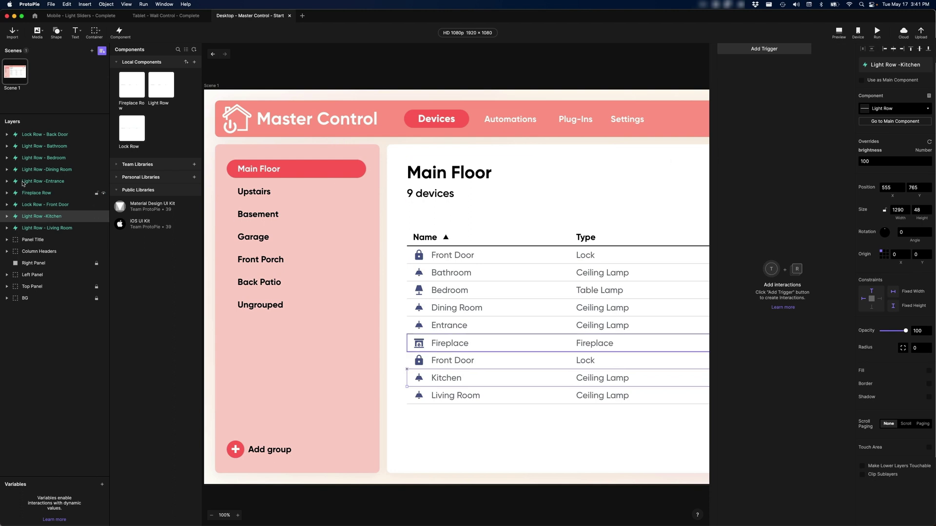
left_click(47, 170)
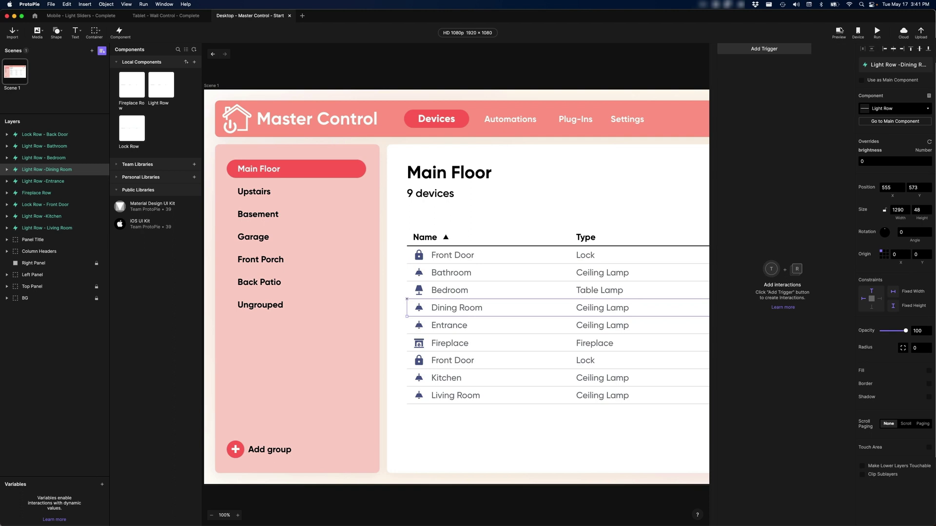
- Preview the Master Control prototype, then open the Light Row component for editing
left_click(839, 31)
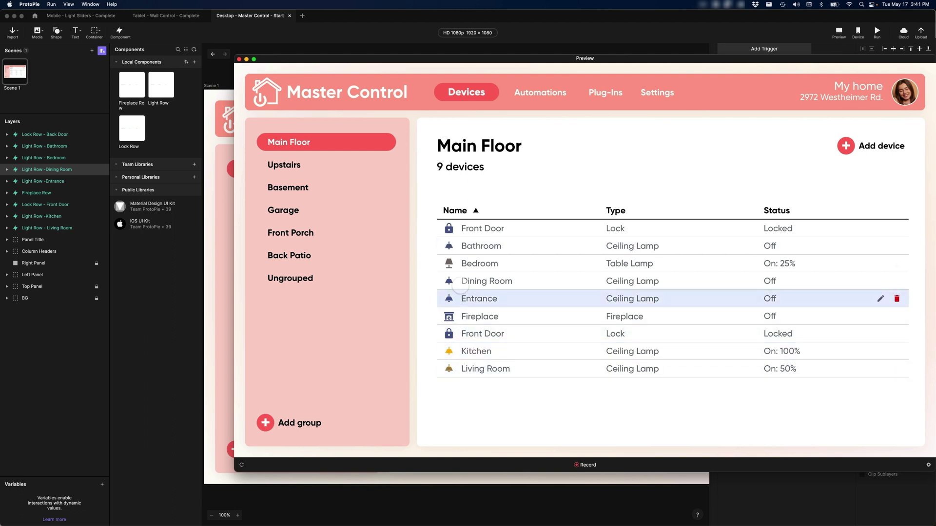
left_click(240, 60)
double_click(162, 86)
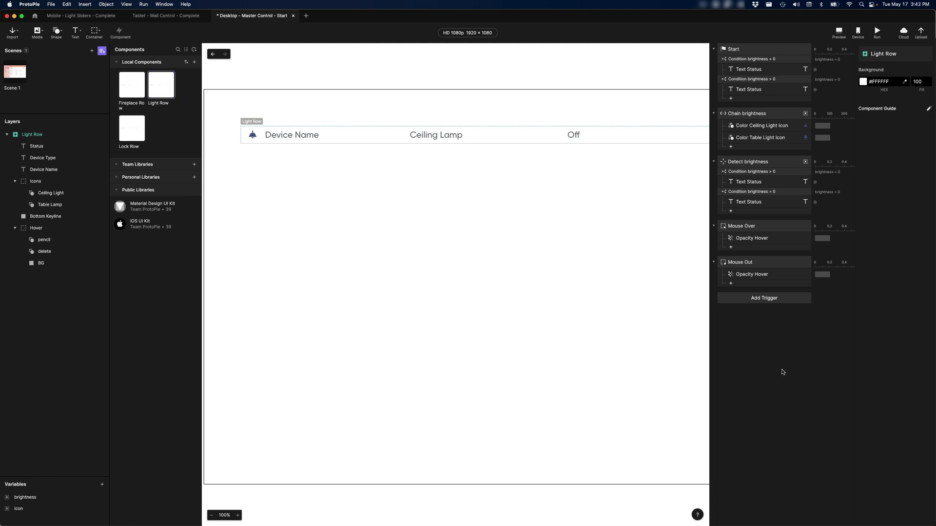
- Add a Receive trigger listening on the ProtoPie Studio channel for the BRIGHTNESS message
left_click(775, 298)
left_click(863, 408)
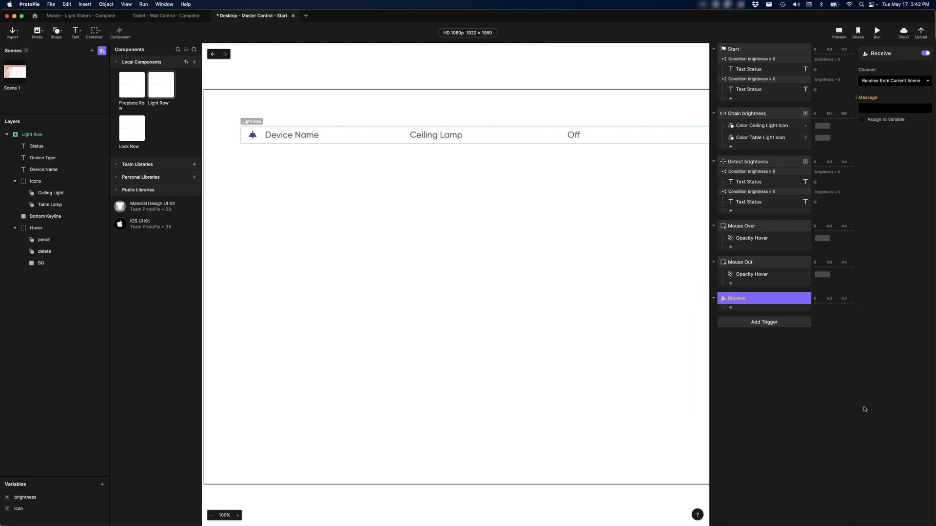
left_click(890, 82)
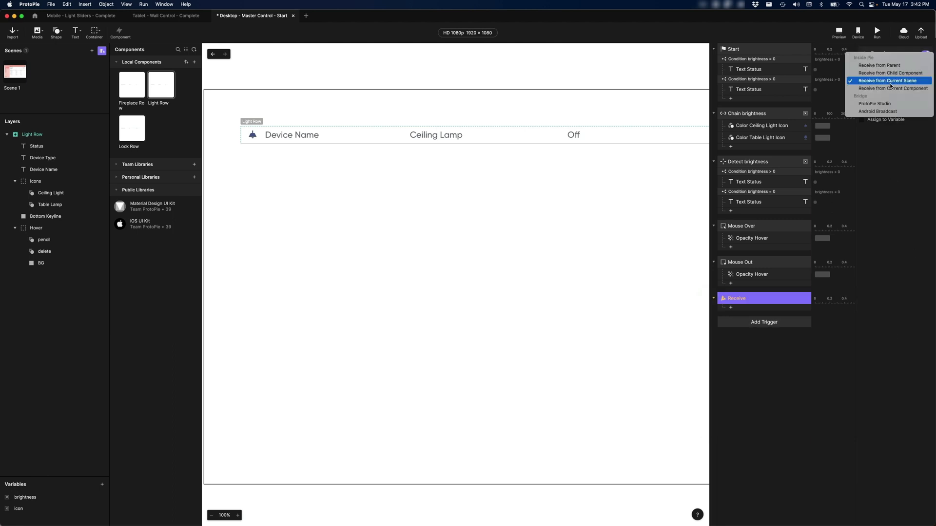
left_click(877, 103)
left_click(880, 109)
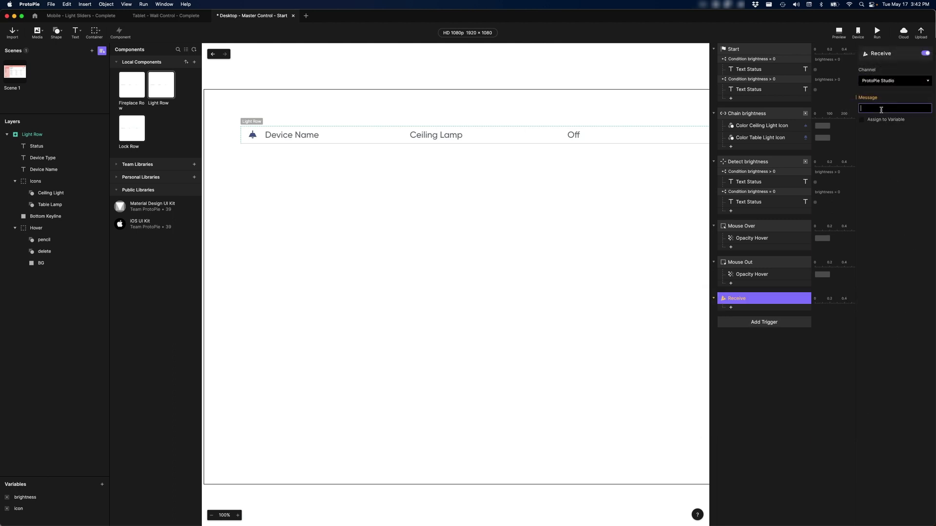
type("BRIGHTNESS")
key("Return")
- Assign the received value to the brightness variable and save the file
left_click(881, 121)
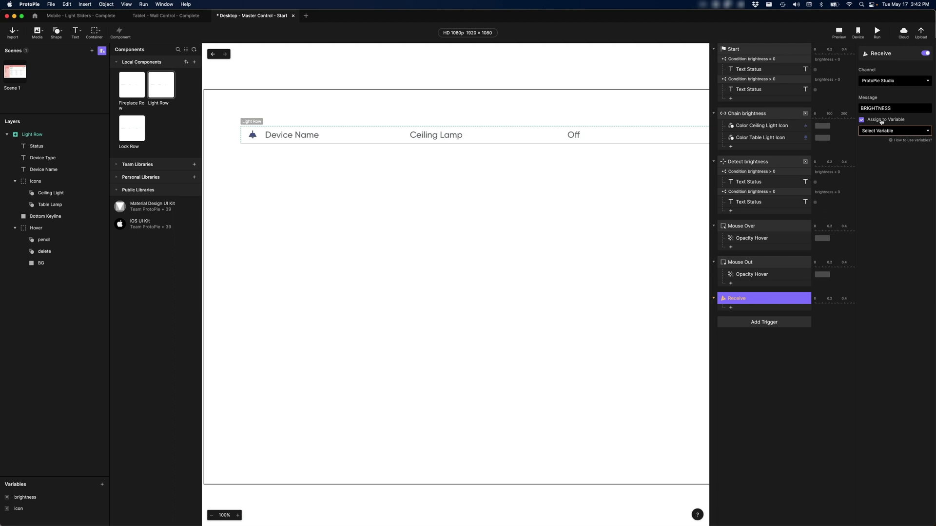
left_click(881, 132)
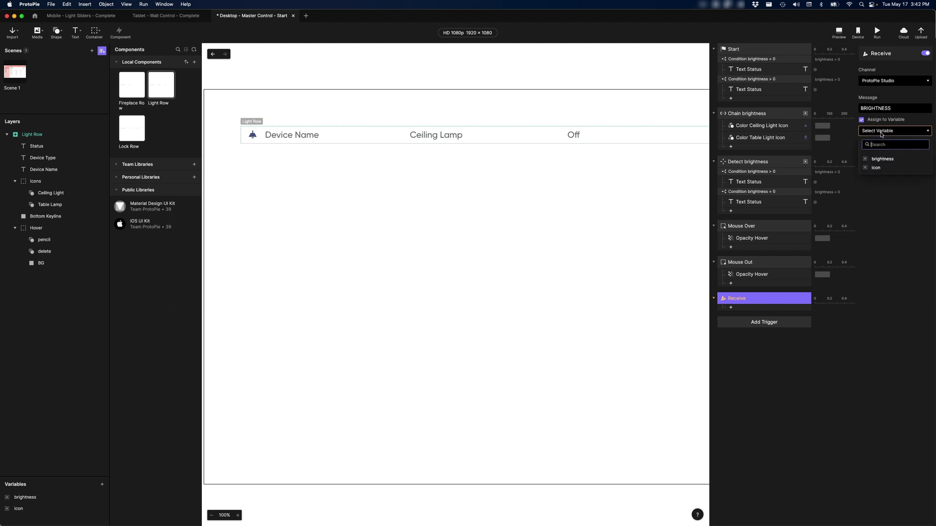
left_click(884, 160)
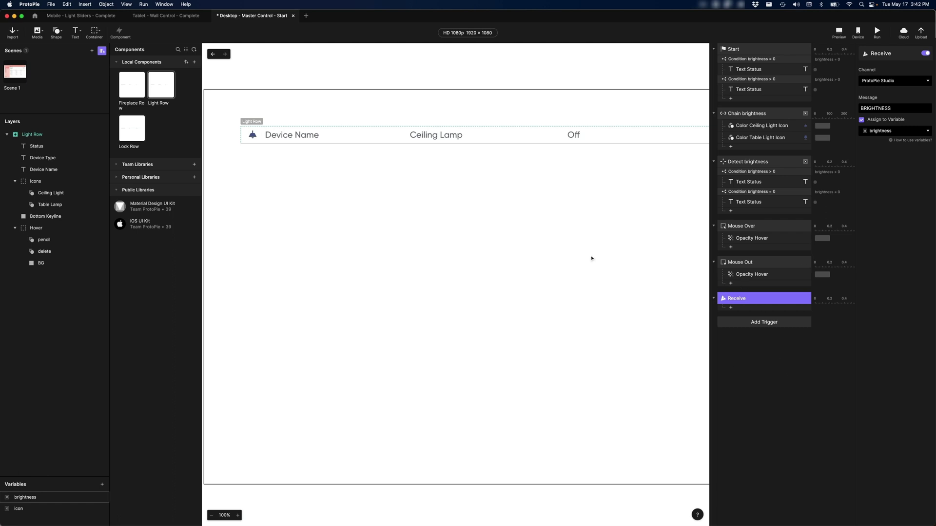
key("super+s")
- Lower the phone's Living Room slider in the Chrome multiview so every lamp row reads On: 31%
key("super+Tab")
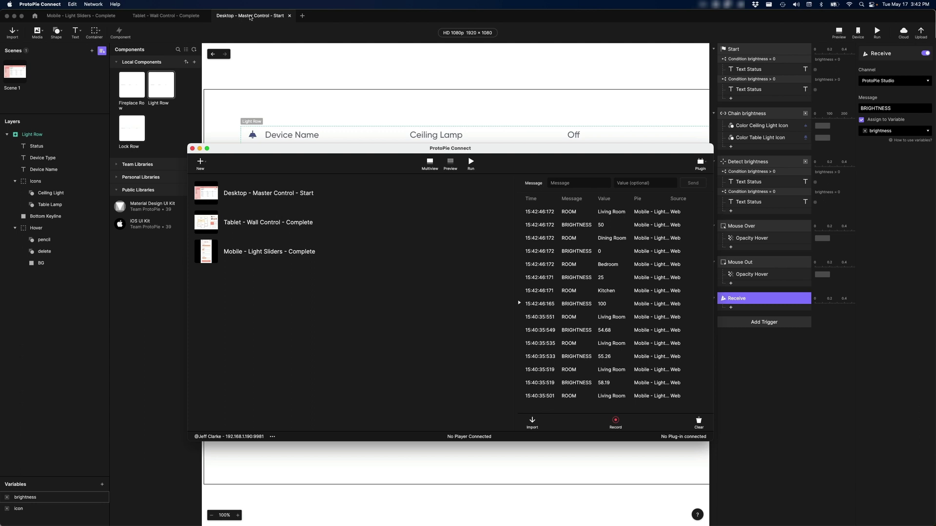
key("super+Tab")
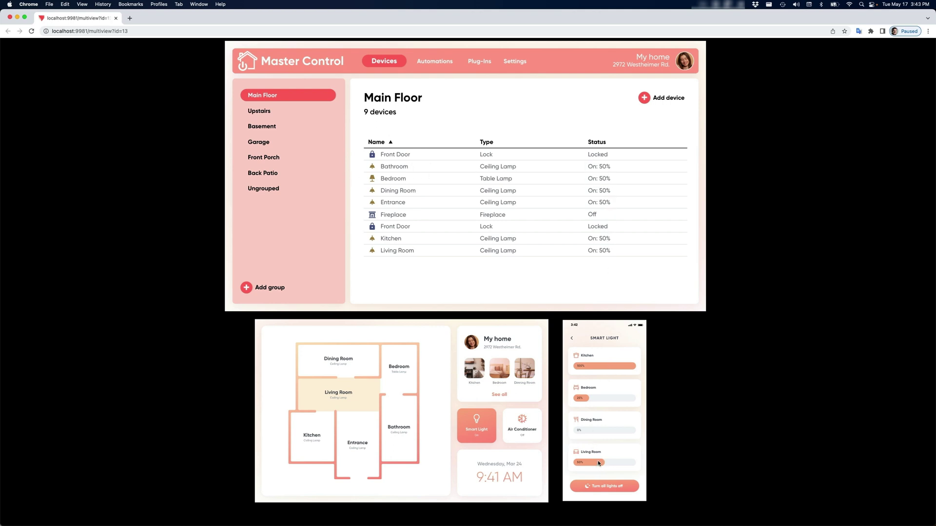
mouse_move(598, 467)
left_mouse_down()
mouse_move(577, 463)
mouse_move(621, 461)
mouse_move(586, 463)
left_mouse_up()
- Switch to ProtoPie Studio and exit the Light Row component back to Scene 1
key("super+Tab")
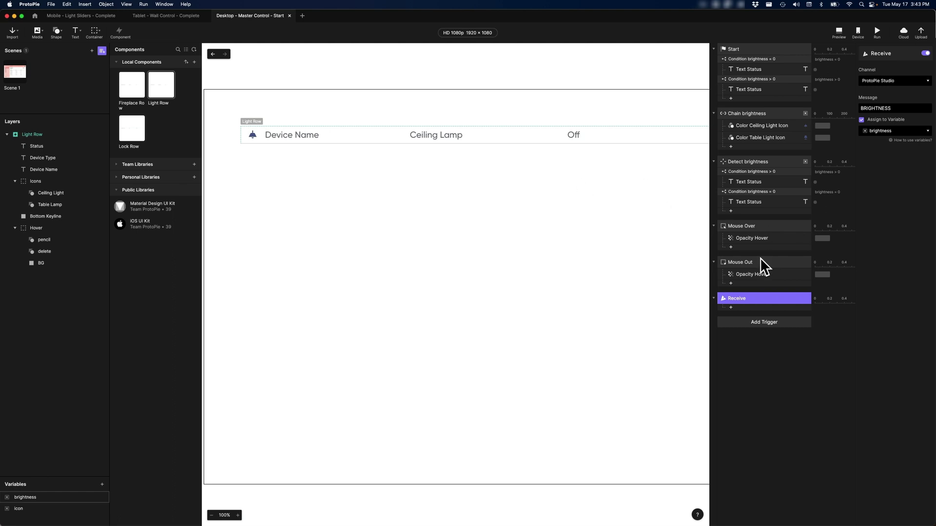
left_click(19, 72)
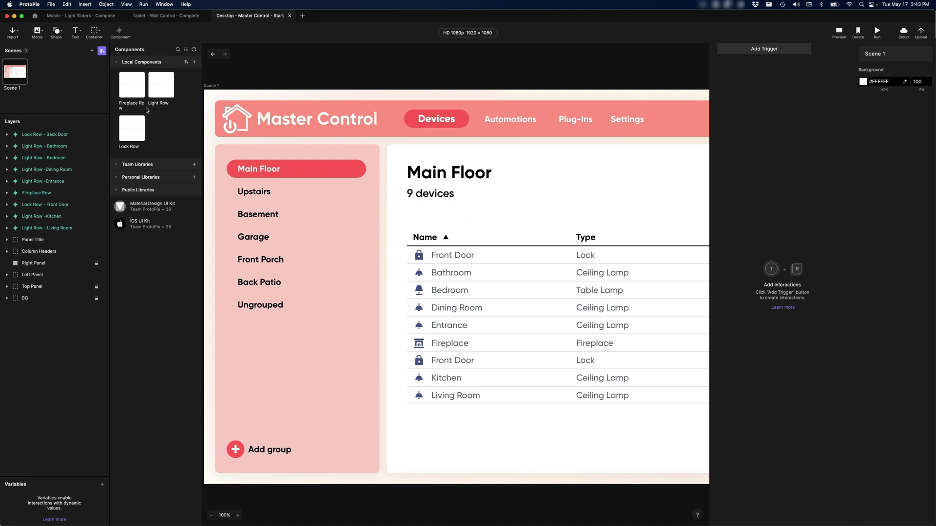
- Open Light Row and add a new component variable named newBrightness
double_click(159, 84)
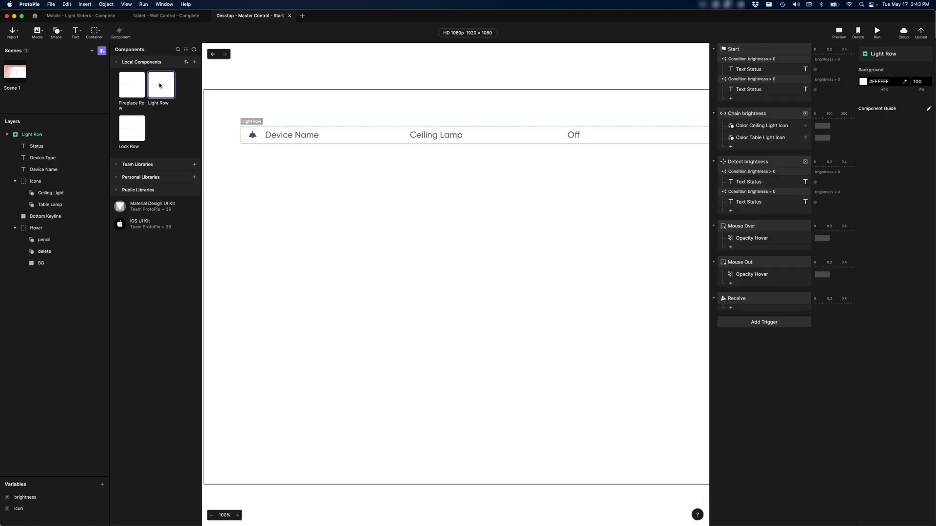
left_click(758, 301)
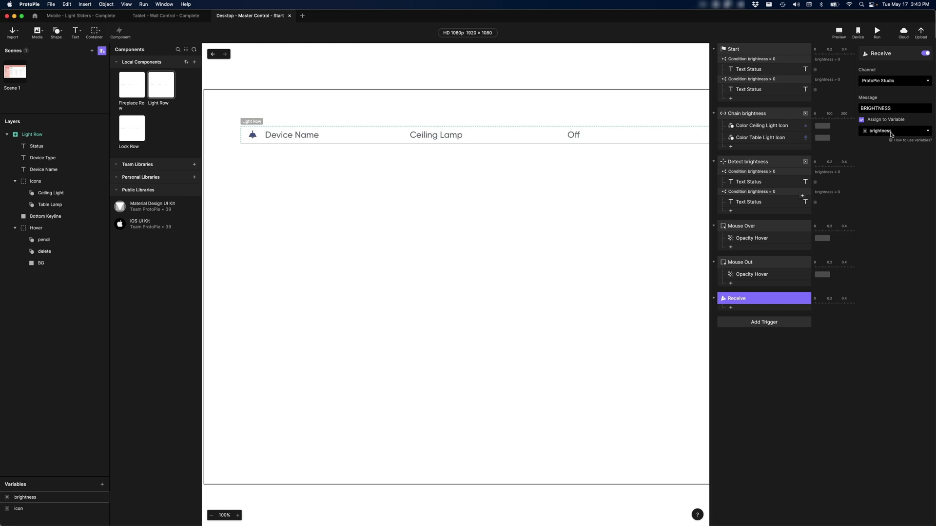
left_click(254, 135)
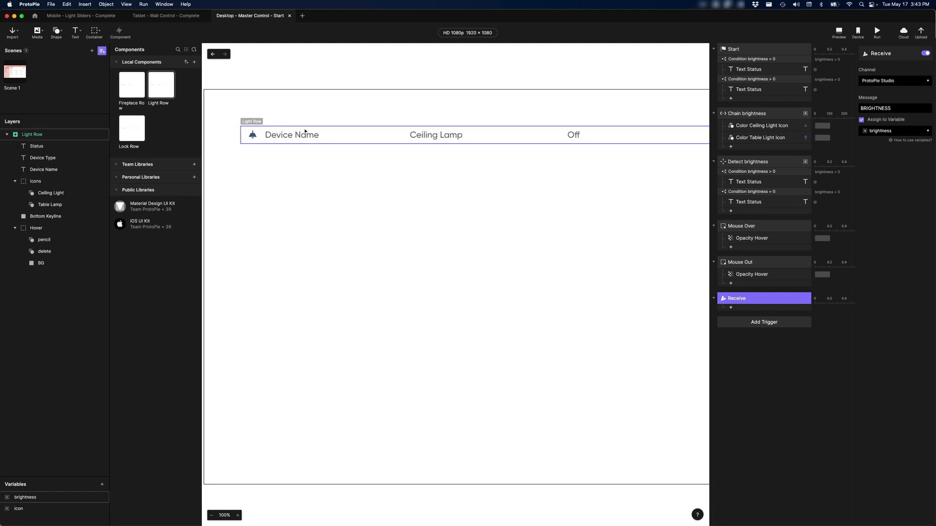
left_click(834, 444)
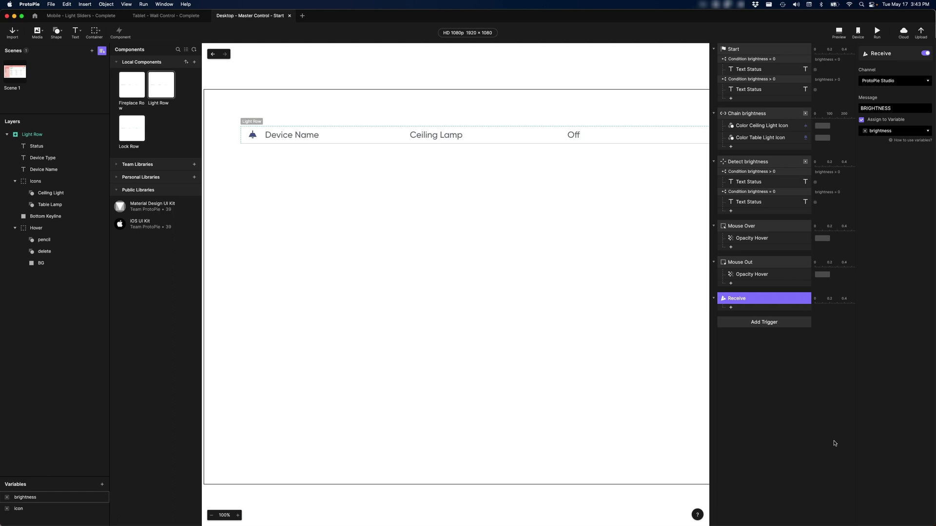
left_click_drag(69, 478, 97, 396)
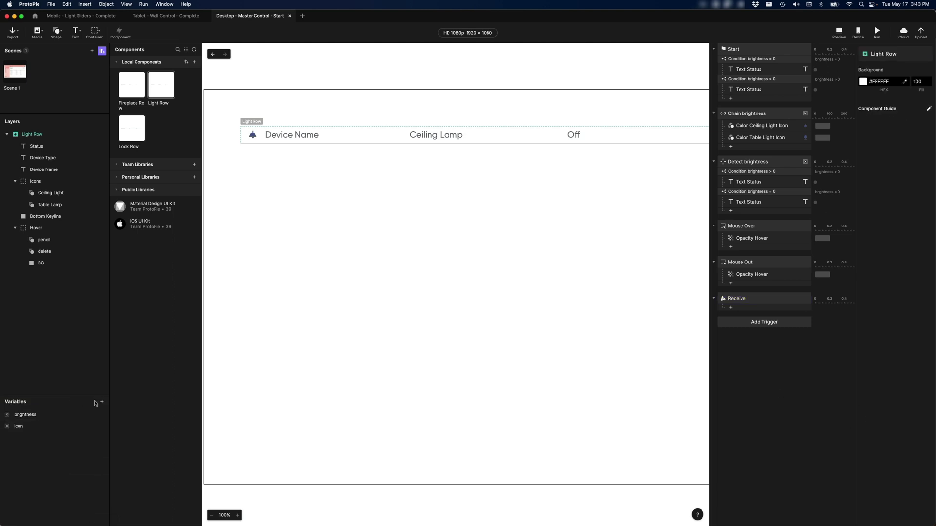
left_click(102, 402)
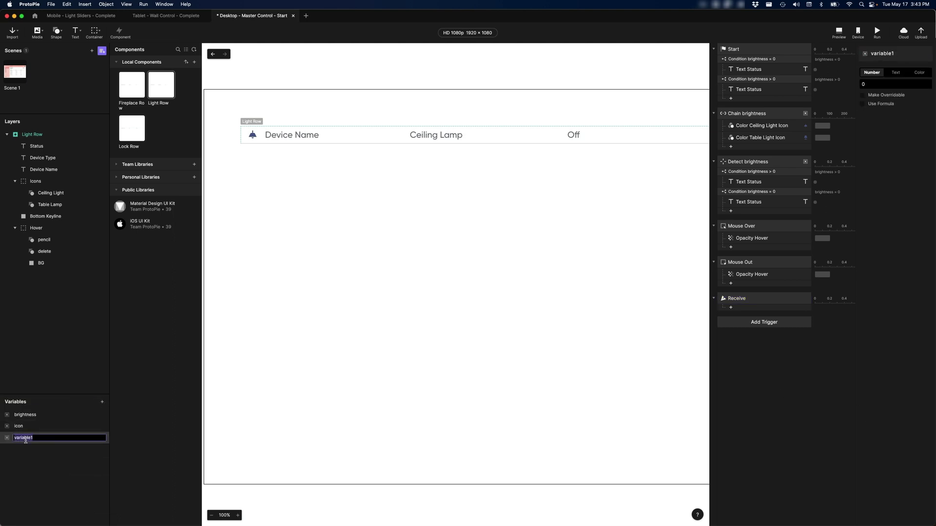
type("newBrightness")
key("Return")
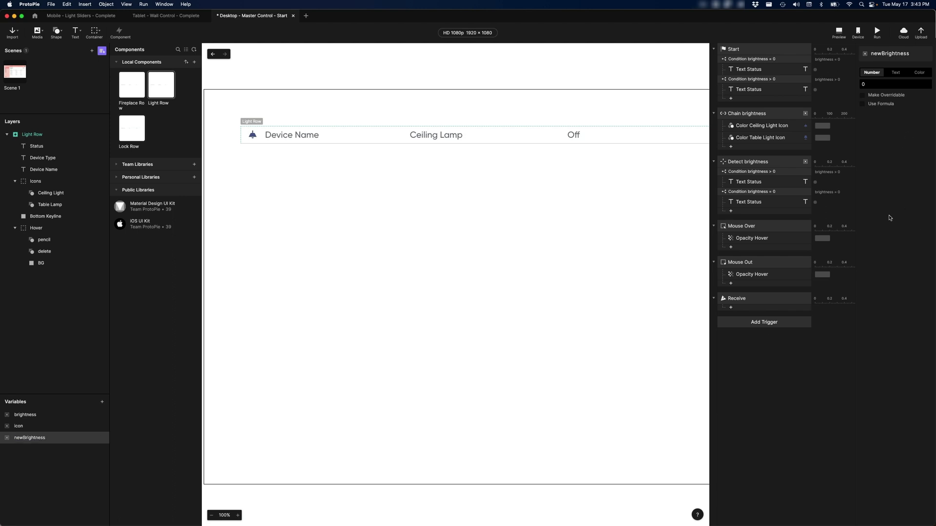
- Change the BRIGHTNESS Receive trigger to assign its value to newBrightness
left_click(755, 299)
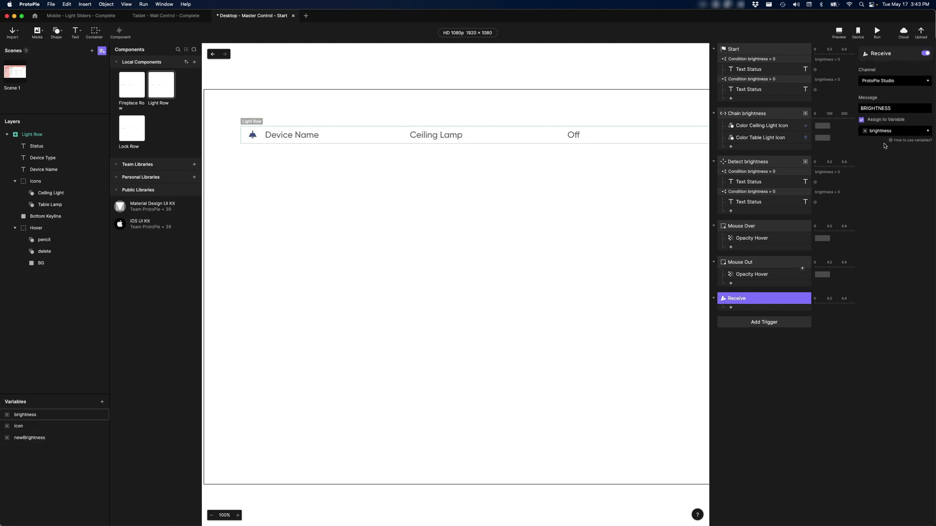
left_click(894, 131)
left_click(891, 178)
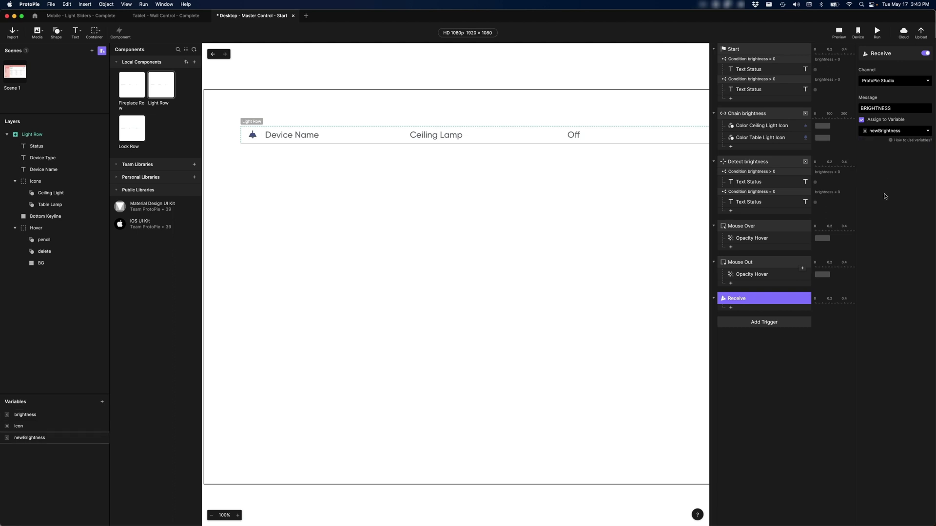
- Save, then lower the phone's Living Room slider; Master Control's Living Room stays On: 50%
key("super+s")
key("super+Tab")
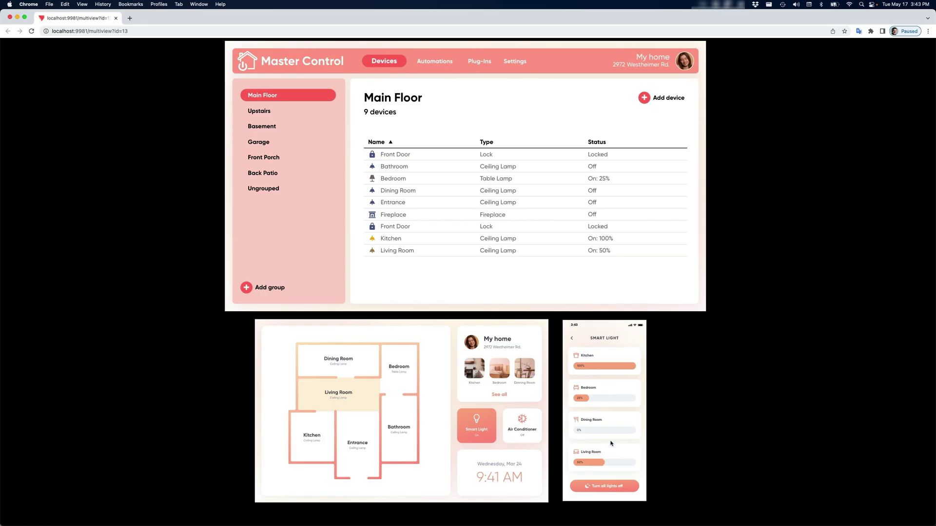
left_click_drag(604, 466, 626, 463)
key("super+Tab")
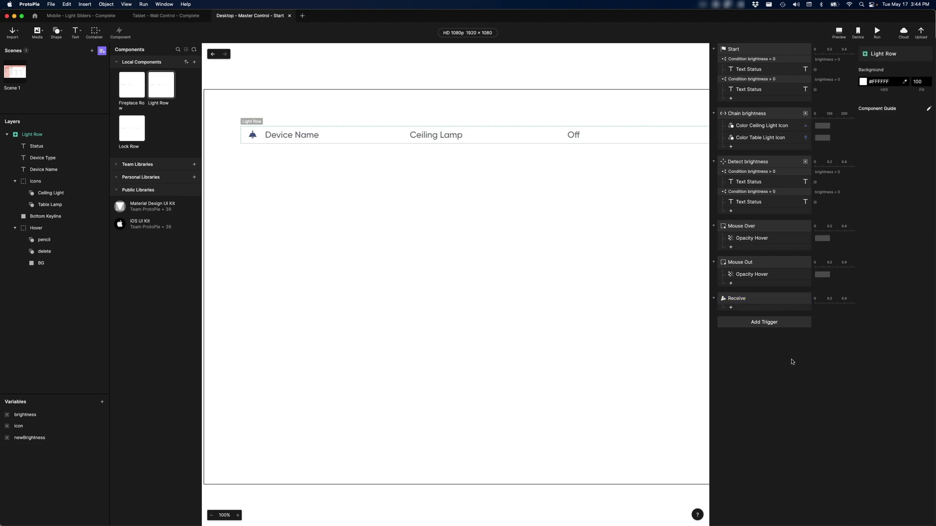
- Rename the existing receive trigger with a corrected BRIGHTNESS name
double_click(755, 297)
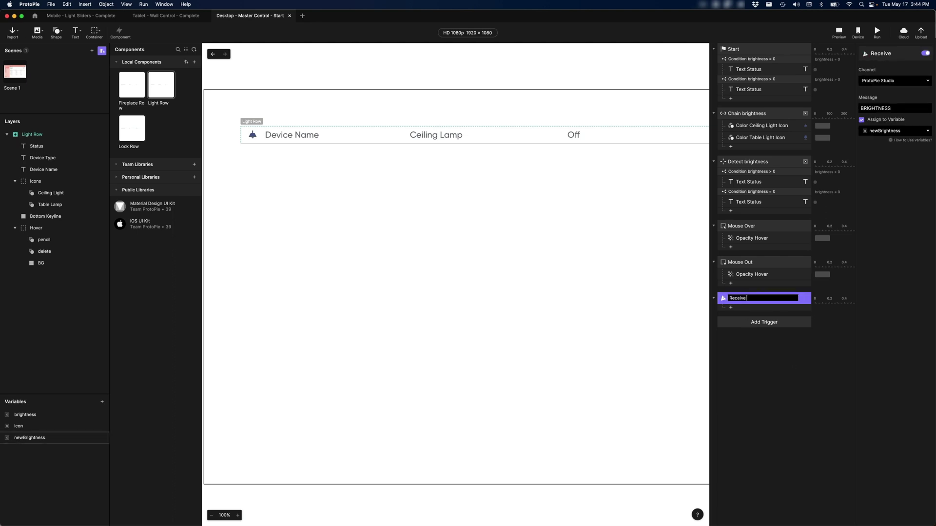
type("BRIGHTE")
type("SS ")
type("N")
key("Return")
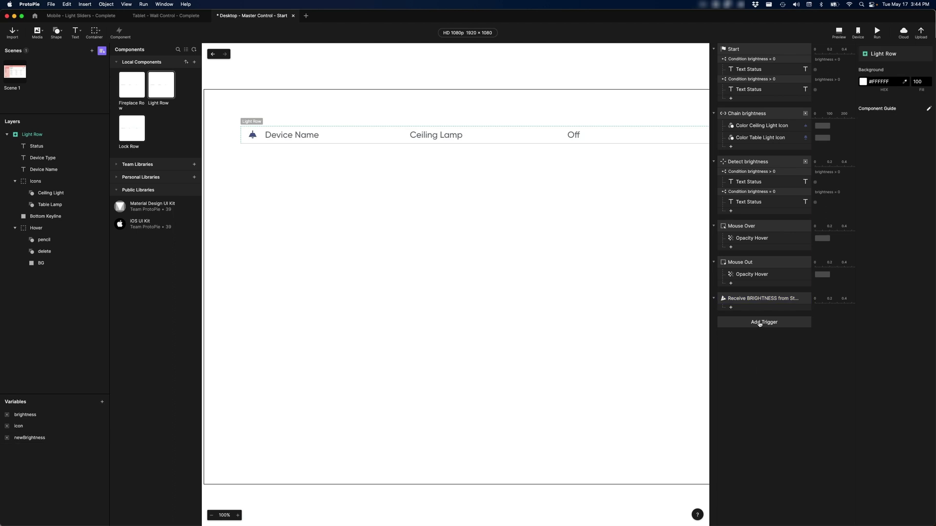
- Add a Receive trigger listening on the ProtoPie Studio channel for message ROOM
left_click(759, 322)
left_click(859, 431)
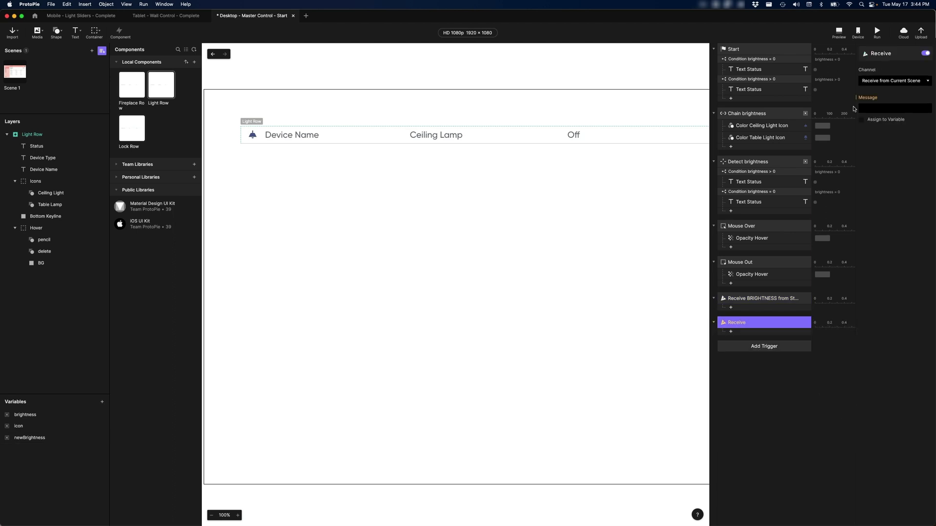
left_click(900, 81)
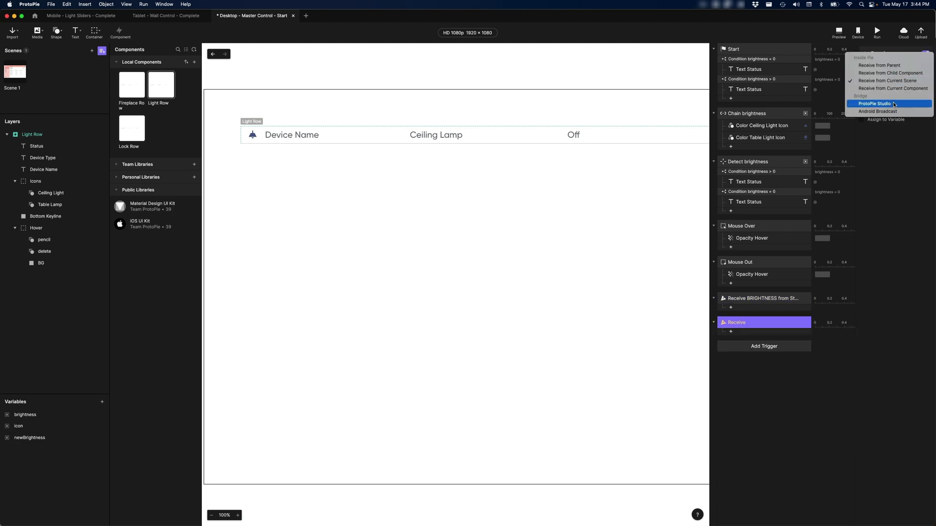
left_click(894, 104)
left_click(891, 107)
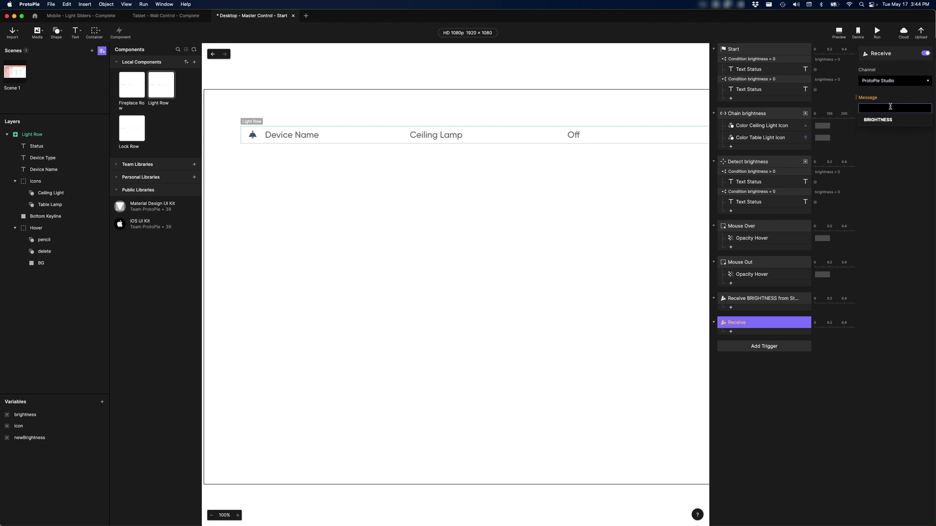
type("ROOM")
key("Return")
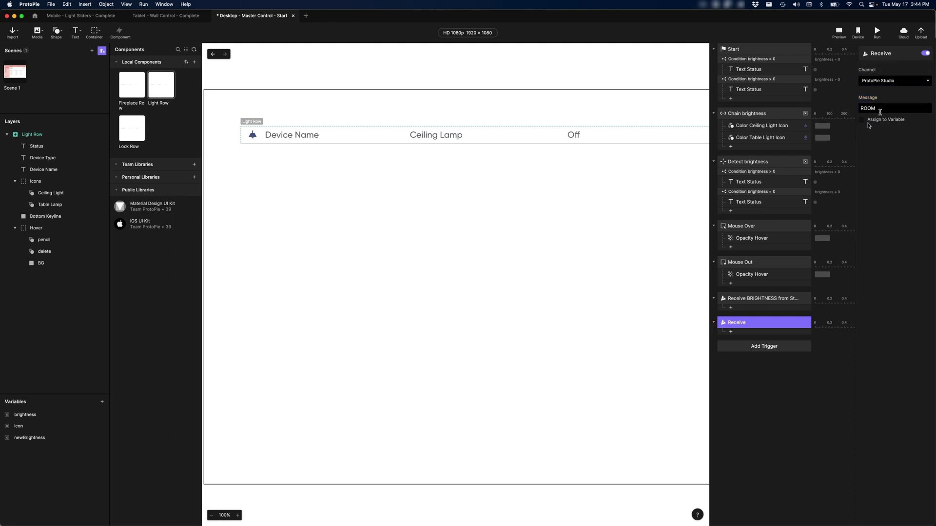
- Store the received ROOM value in a new text variable named room
left_click(881, 122)
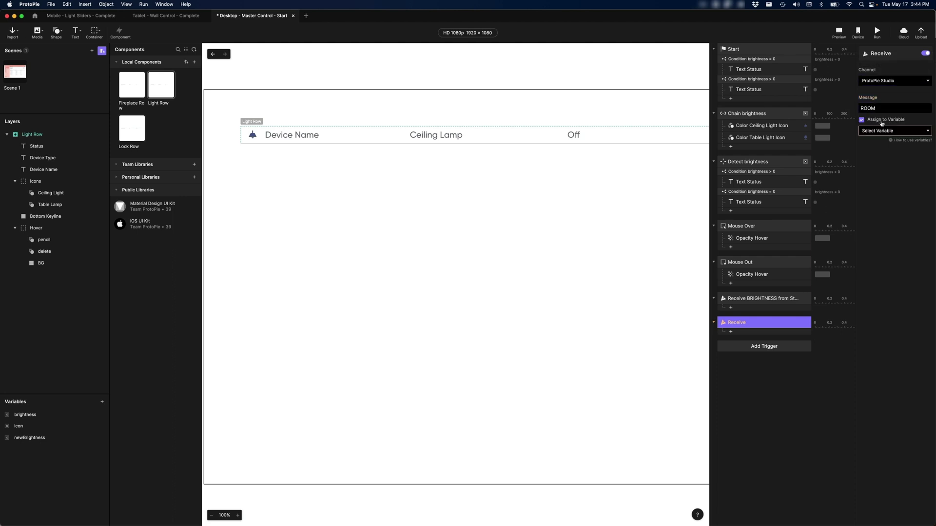
left_click(102, 402)
double_click(26, 449)
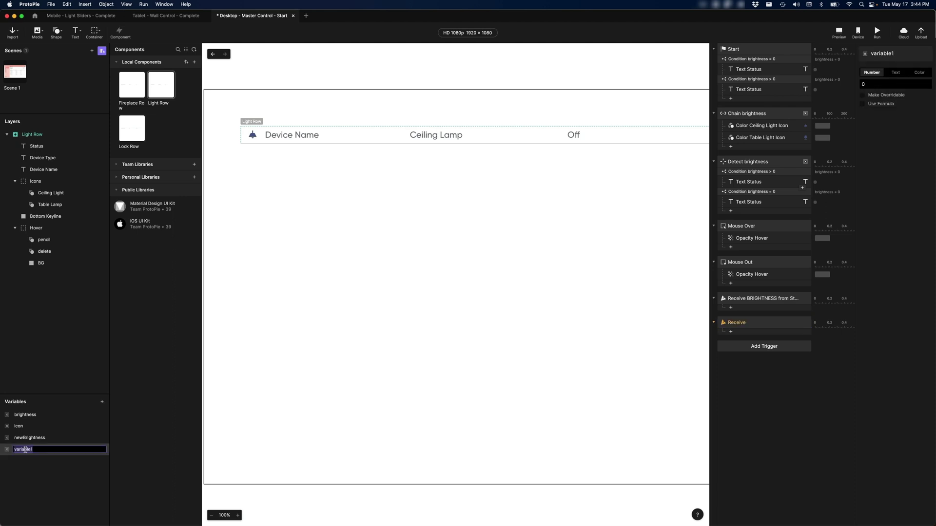
type("room")
key("Return")
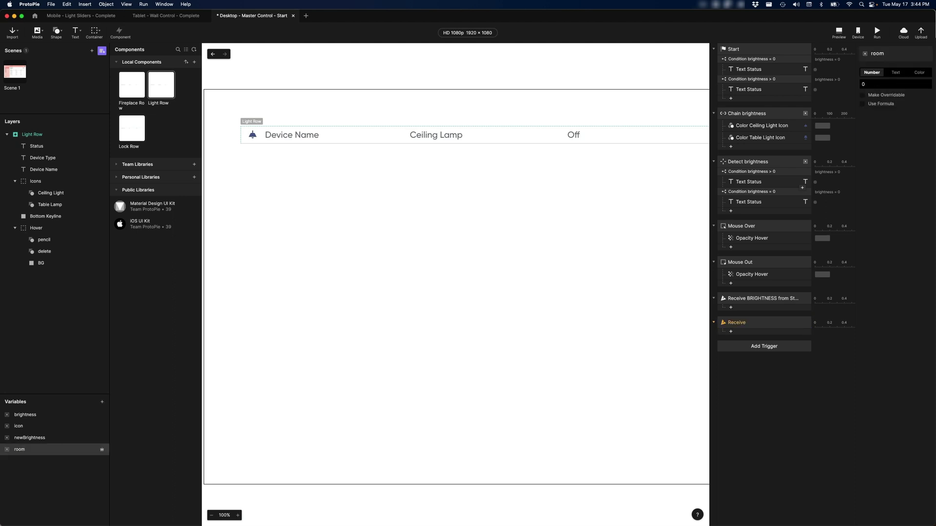
left_click(896, 73)
left_click(743, 325)
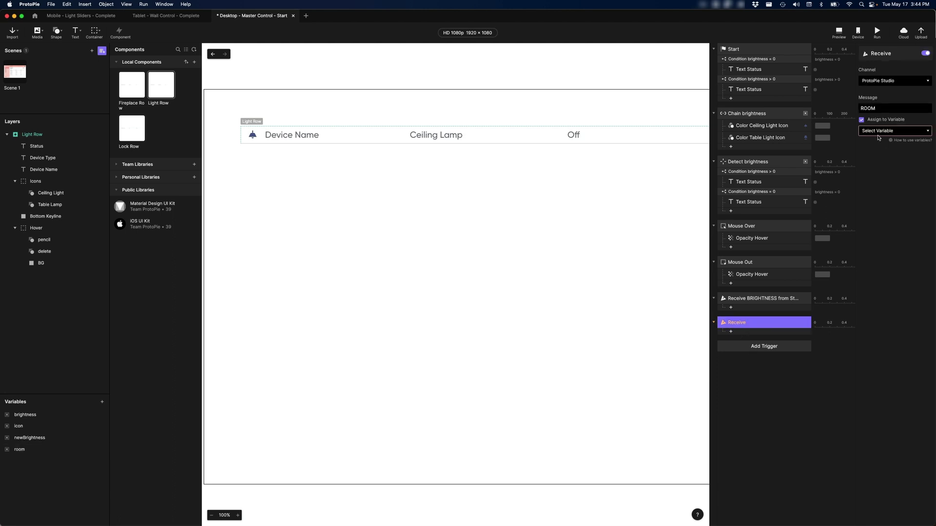
left_click(879, 131)
left_click(879, 185)
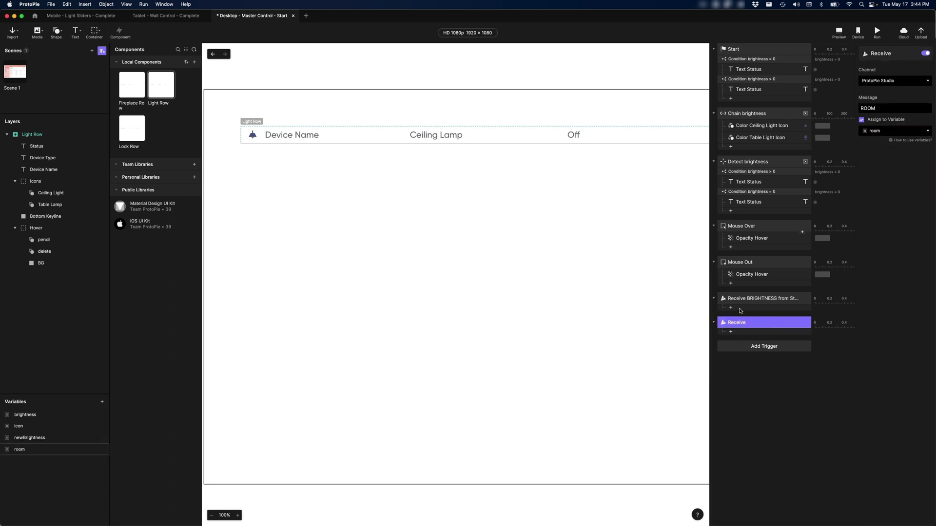
- Rename the new trigger 'Receive ROOM from Studio'
double_click(766, 322)
type("ROOM from Studio")
key("Return")
left_click(293, 135)
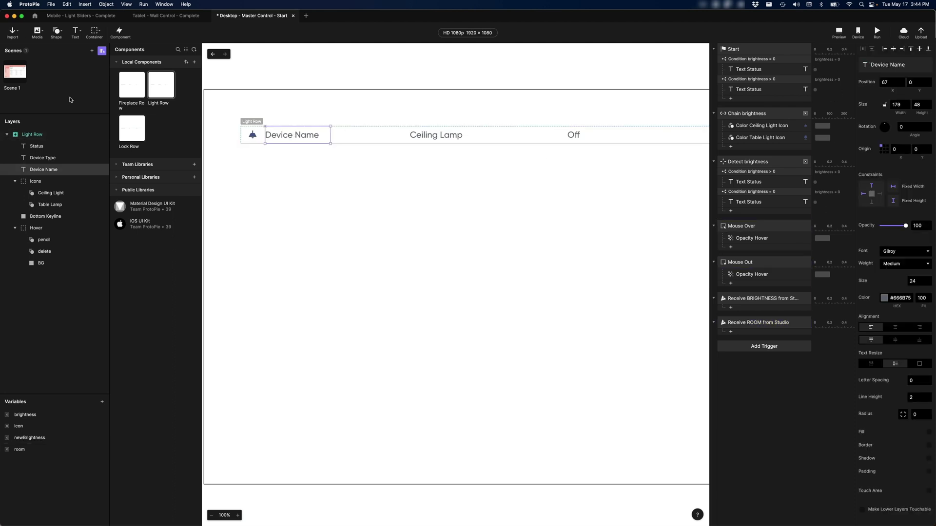
key("Escape")
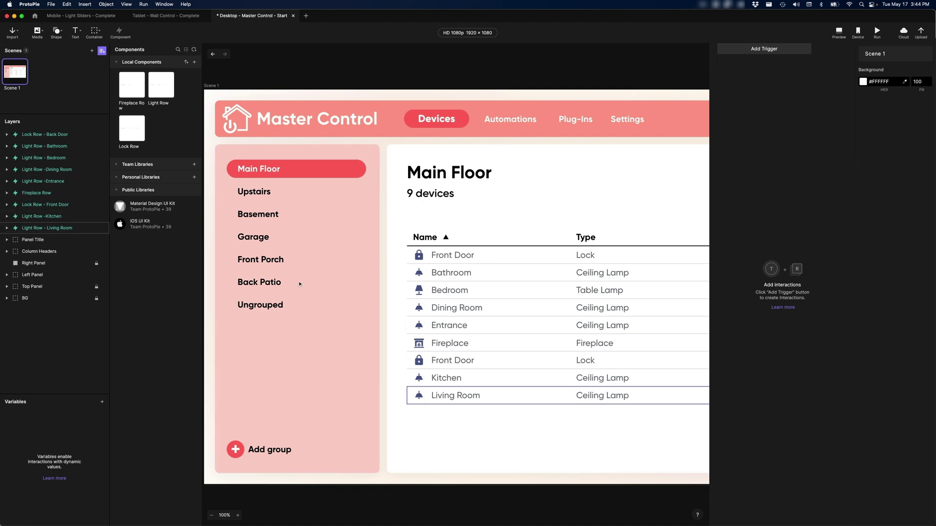
left_click(86, 17)
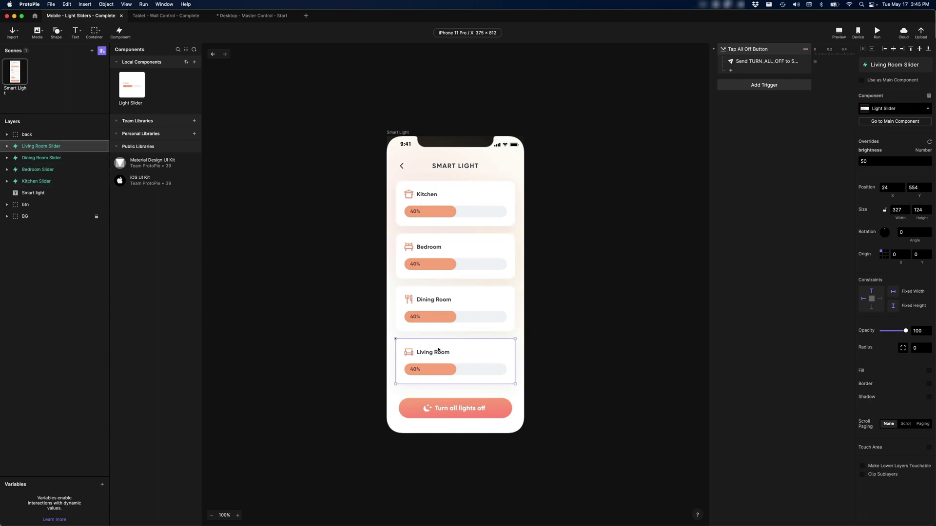
left_click(252, 15)
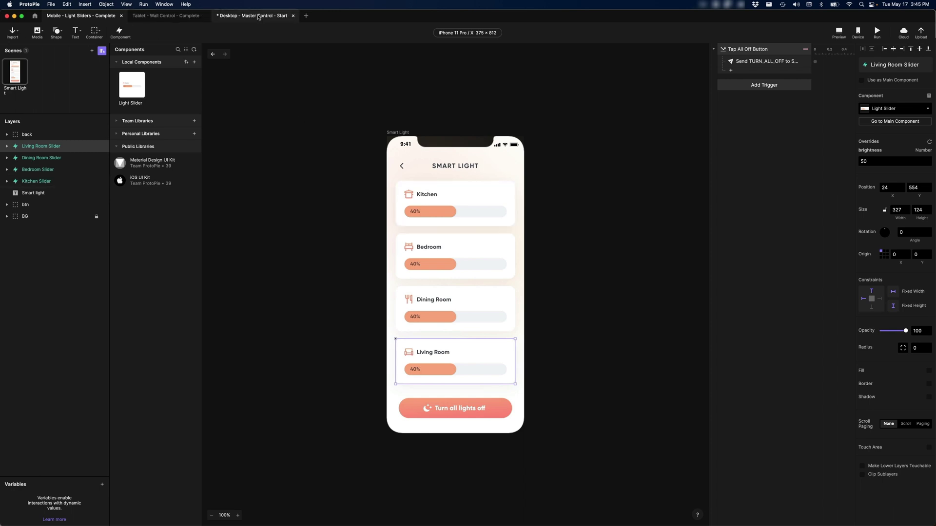
- Add a condition testing room against the formula Device Name.text
left_click(751, 332)
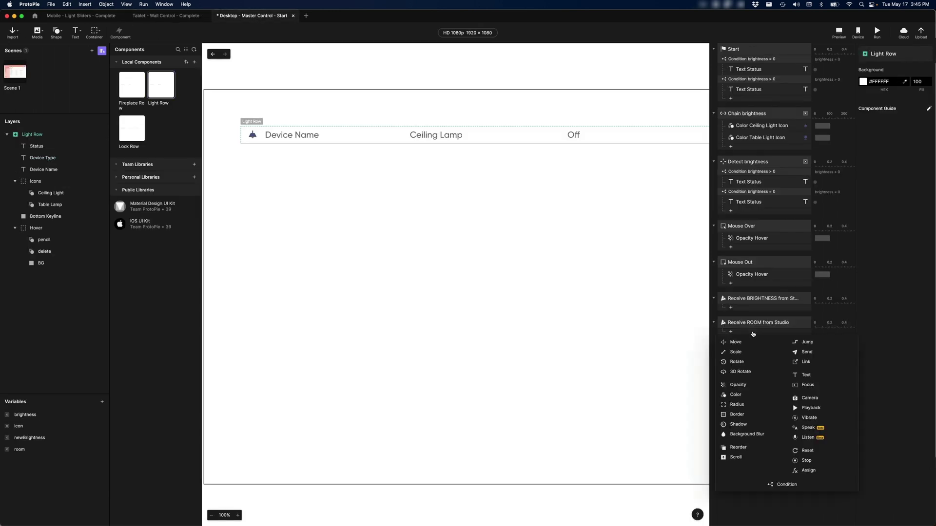
left_click(793, 486)
left_click(878, 102)
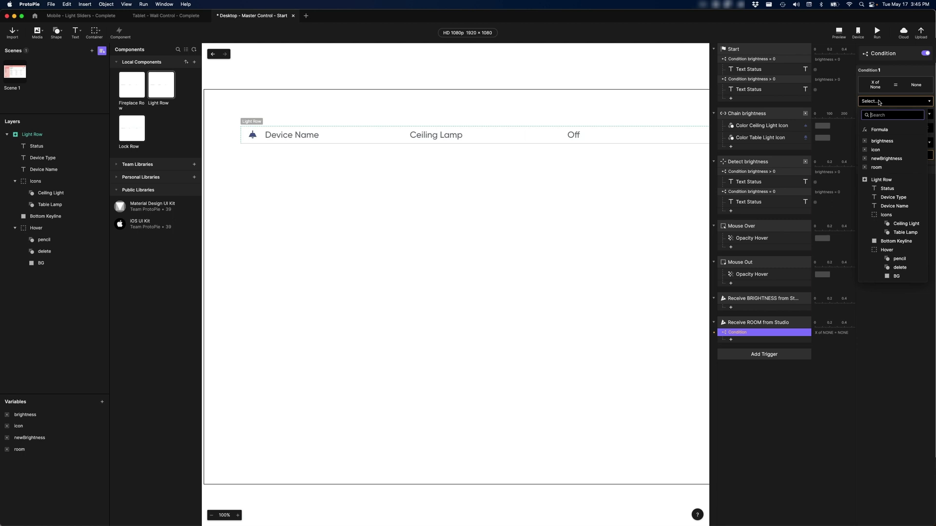
left_click(879, 167)
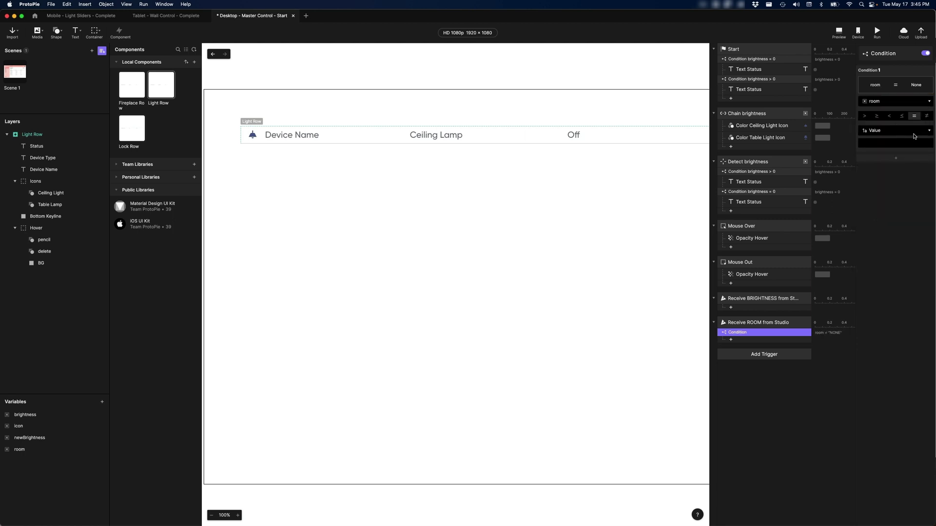
left_click(913, 132)
left_click(894, 170)
left_click(930, 144)
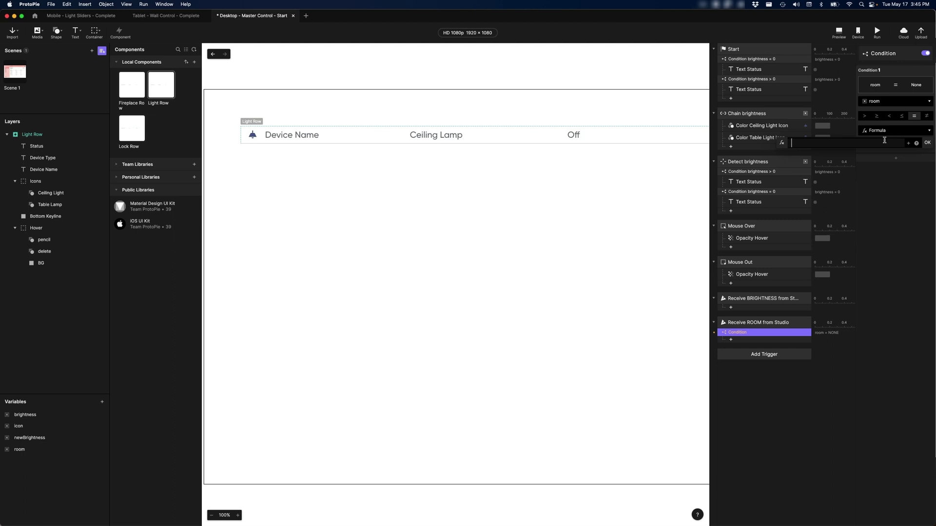
left_click(905, 144)
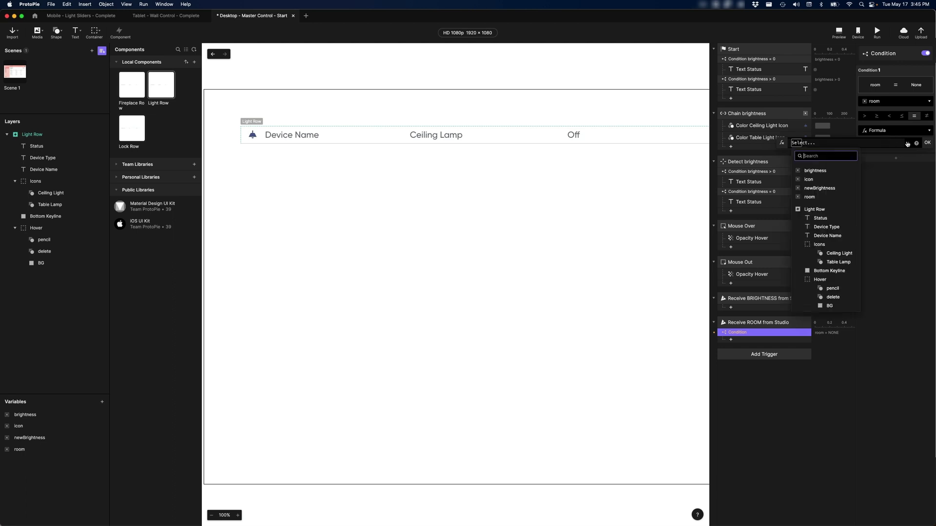
left_click(834, 235)
type(".text")
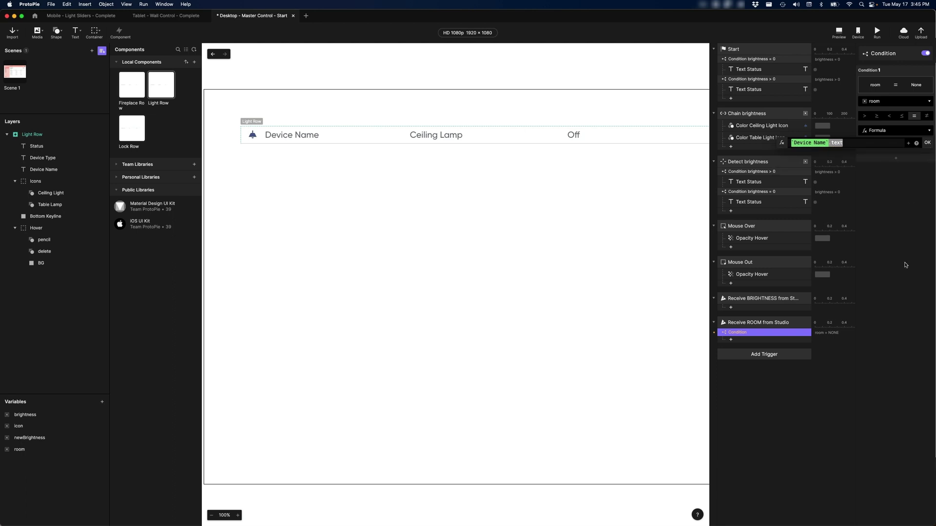
left_click(927, 142)
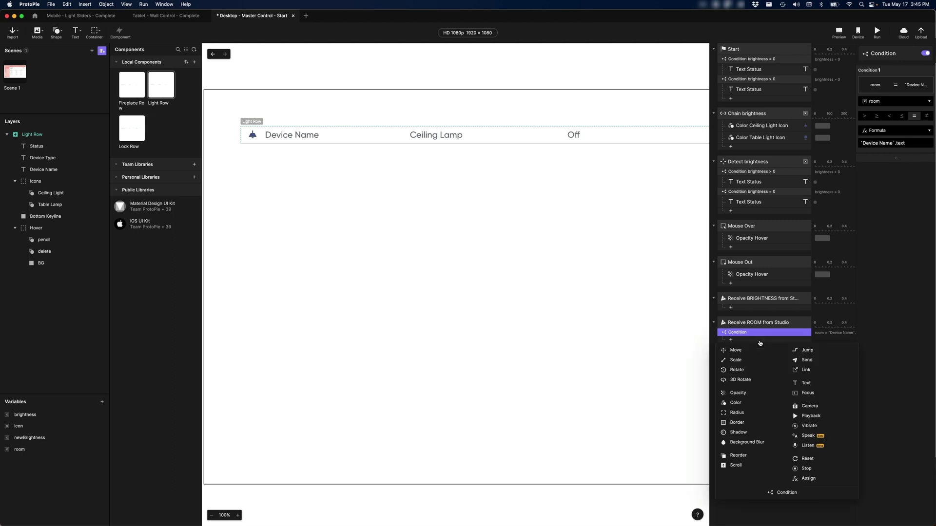
- Under the condition, assign newBrightness to the brightness variable
left_click(808, 478)
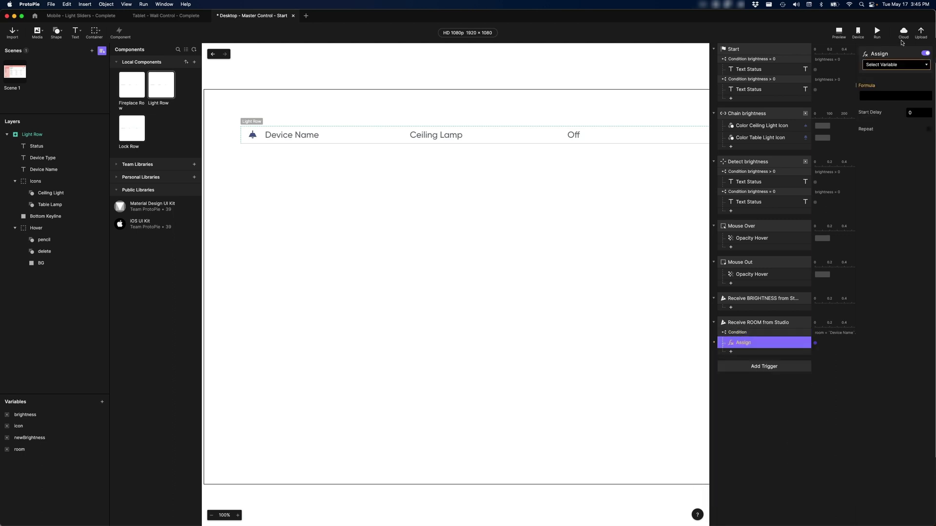
left_click(901, 65)
left_click(888, 96)
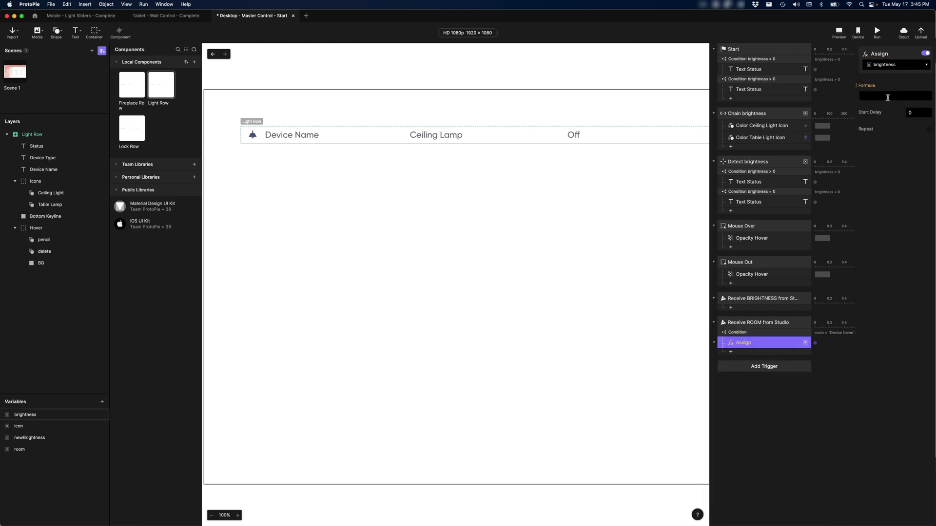
left_click(892, 97)
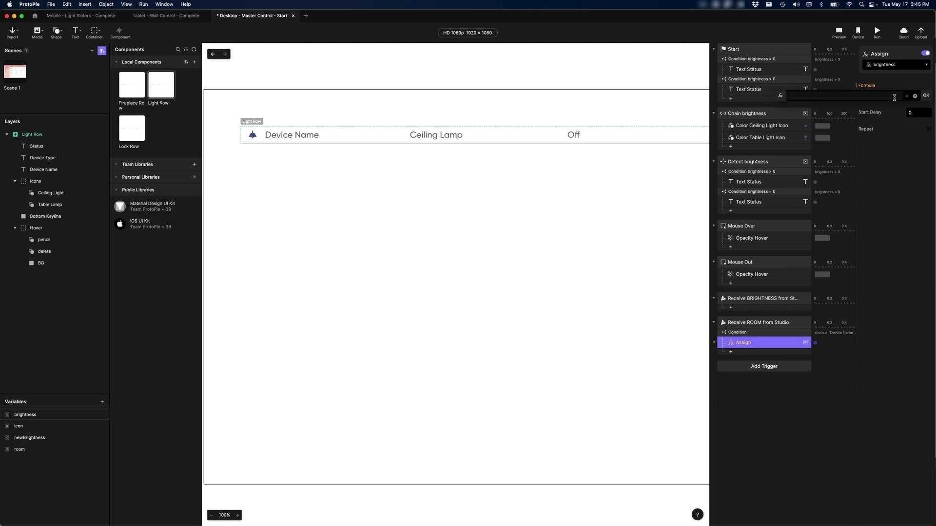
left_click(907, 96)
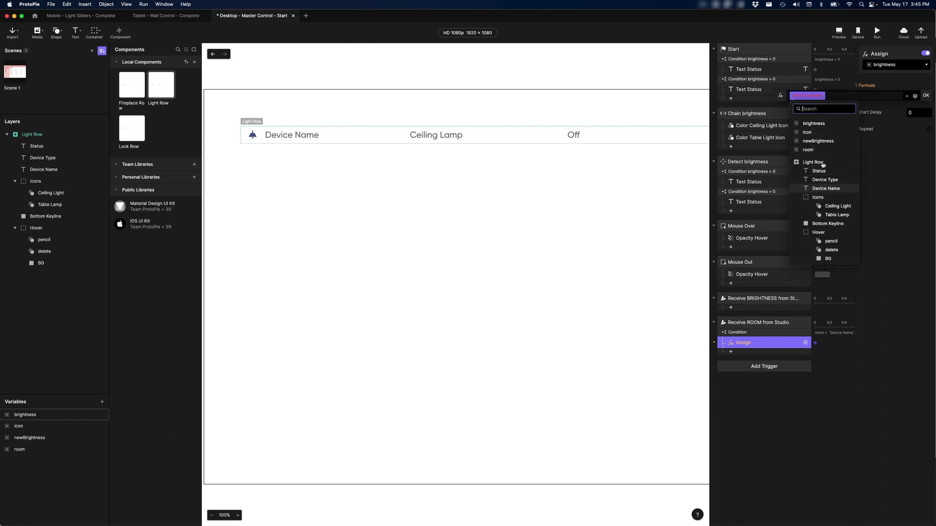
left_click(818, 141)
left_click(925, 96)
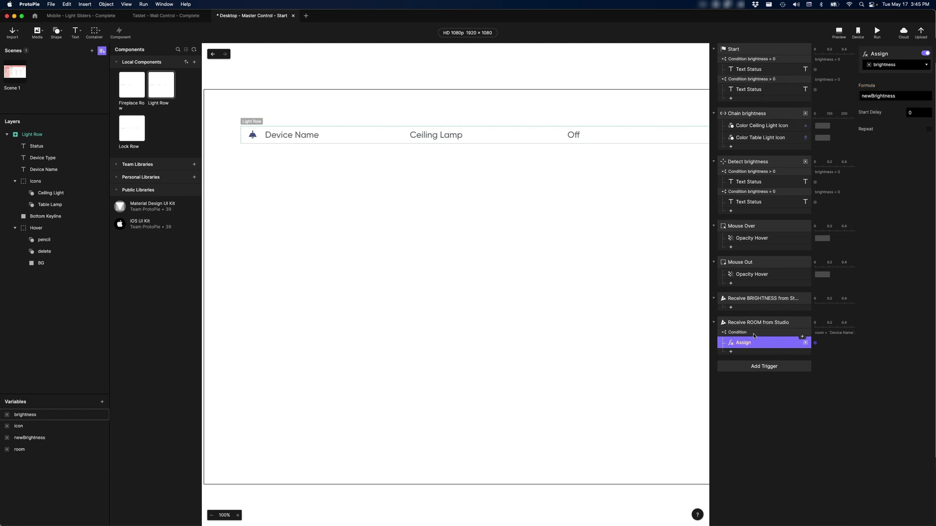
left_click(286, 134)
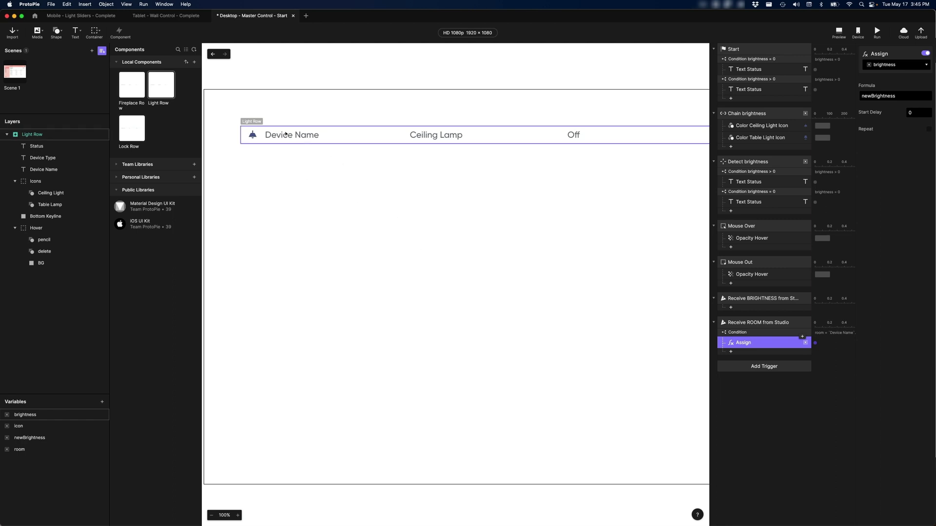
key("Escape")
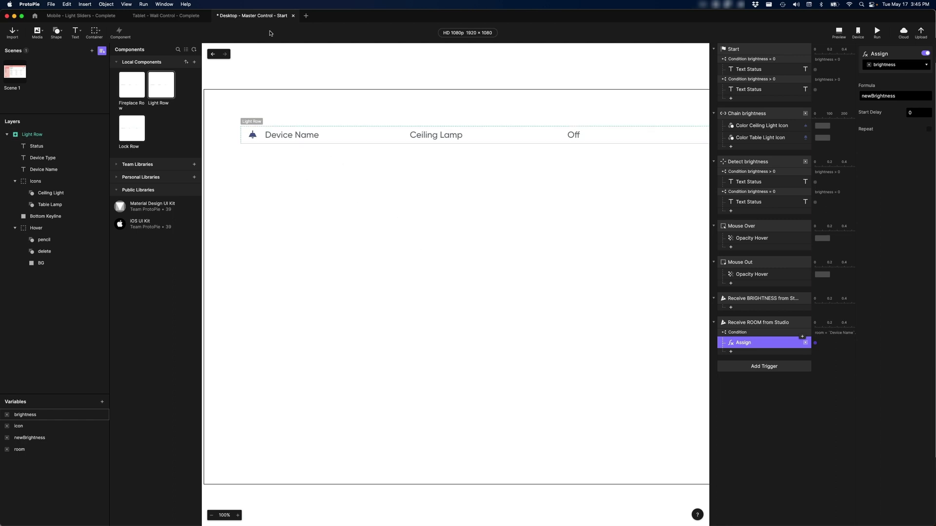
- Save, then move the phone's Living Room slider back and forth; Master Control's Living Room ends at On: 54%
key("super+s")
key("super+Tab")
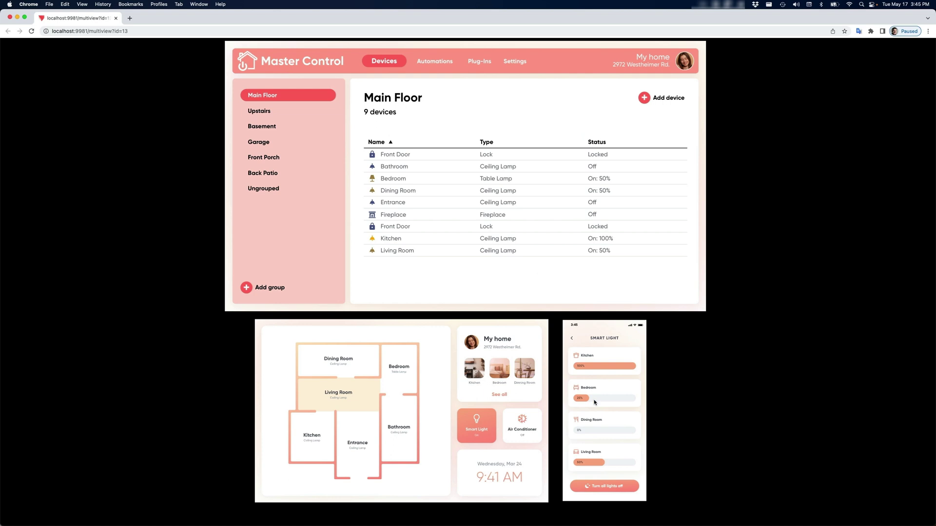
mouse_move(603, 461)
left_mouse_down()
mouse_move(577, 463)
mouse_move(661, 464)
mouse_move(577, 460)
mouse_move(642, 460)
mouse_move(578, 462)
mouse_move(622, 456)
mouse_move(594, 462)
left_mouse_up()
mouse_move(593, 463)
left_mouse_down()
mouse_move(563, 465)
mouse_move(602, 463)
left_mouse_up()
- Exit the Light Row component to Scene 1 and preview the Master Control scene
key("super+Tab")
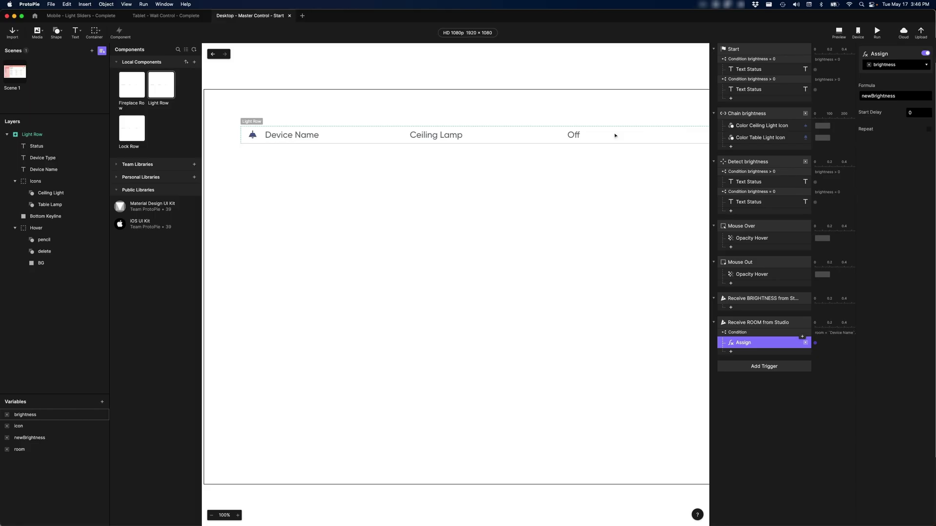
left_click(14, 79)
left_click(838, 32)
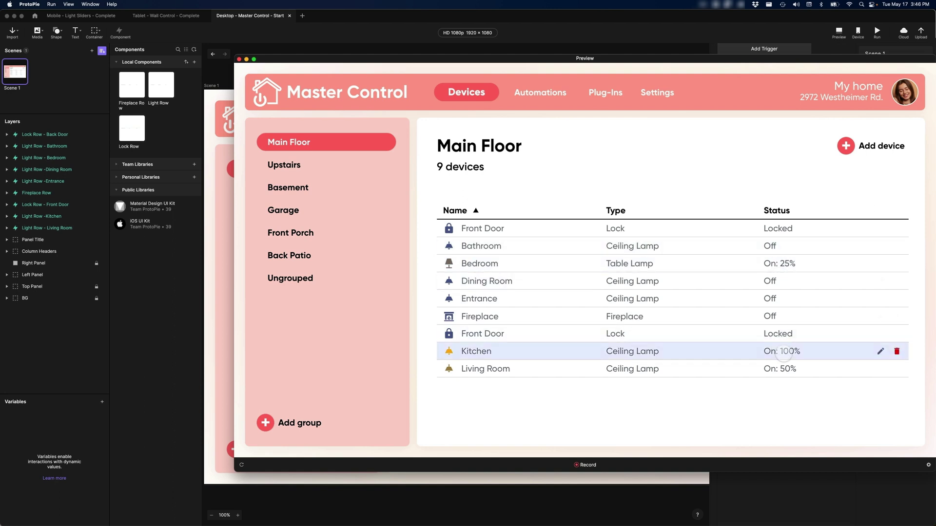
- Reload the desktop view, clear Connect's message log, and reload the multiview to log fresh ROOM/BRIGHTNESS messages
left_click(783, 355)
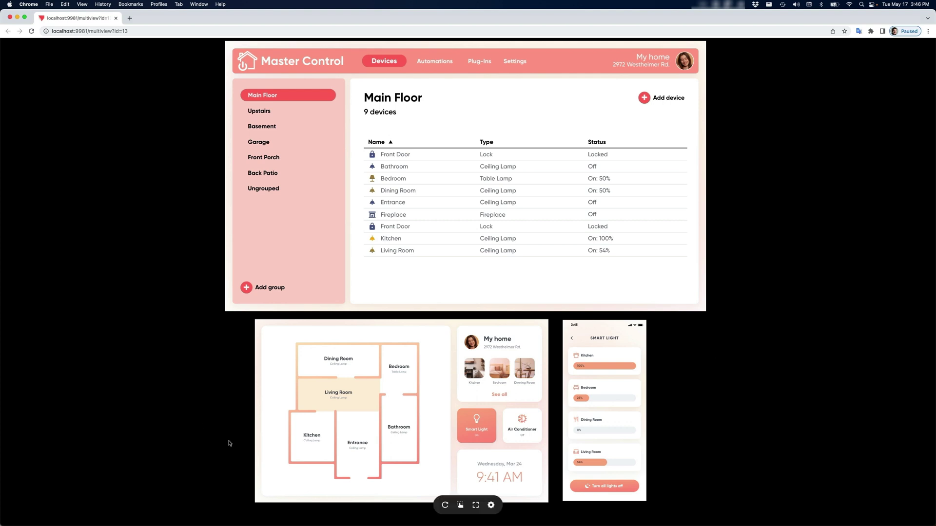
left_click(445, 504)
key("super+Tab")
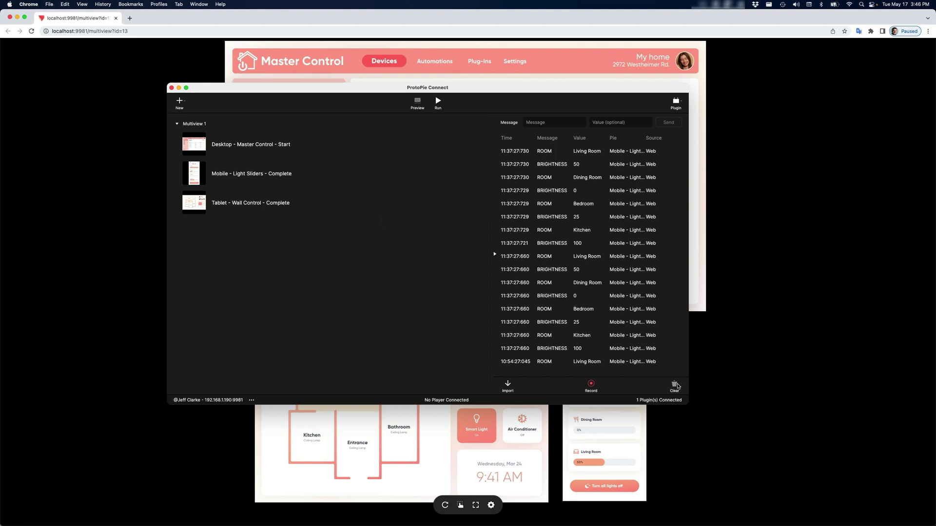
left_click(676, 385)
left_click(446, 506)
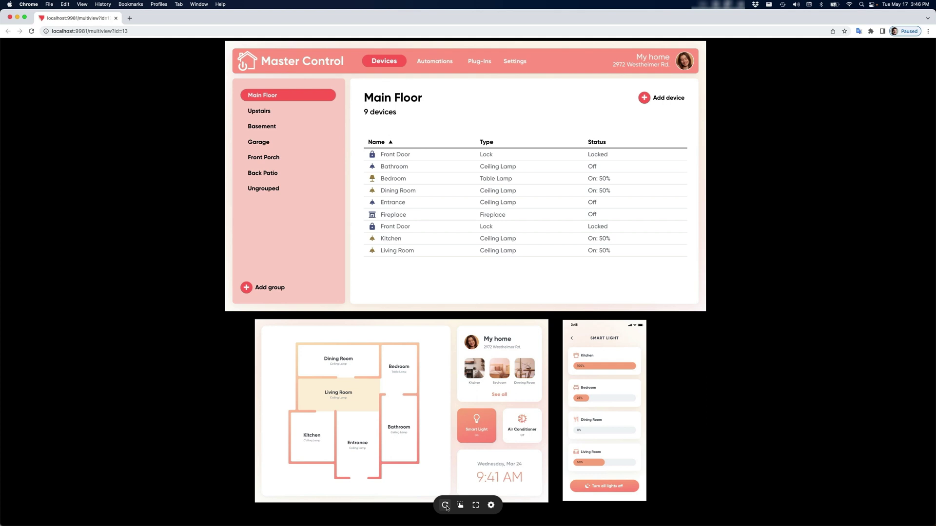
key("super+Tab")
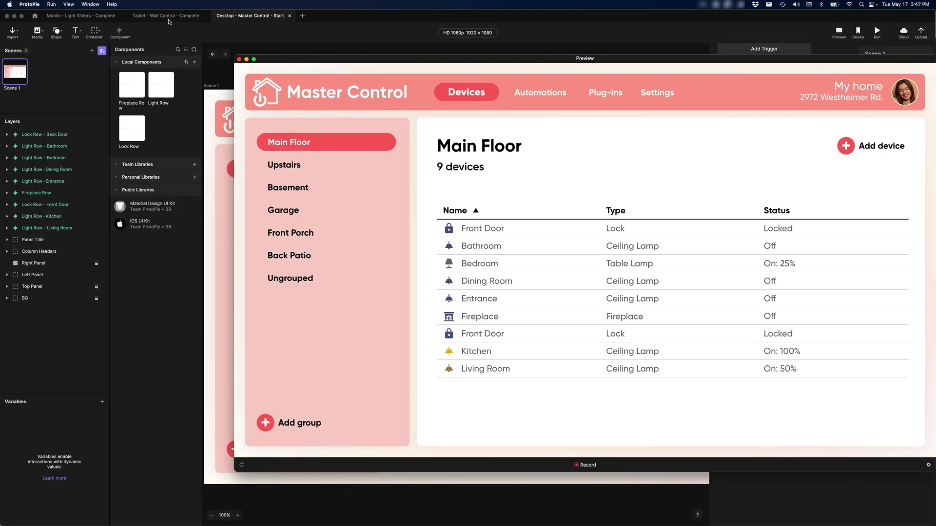
- Open the Light Slider component and inspect its Send BRIGHTNESS/ROOM responses and Detect Slider.width trigger
left_click(82, 19)
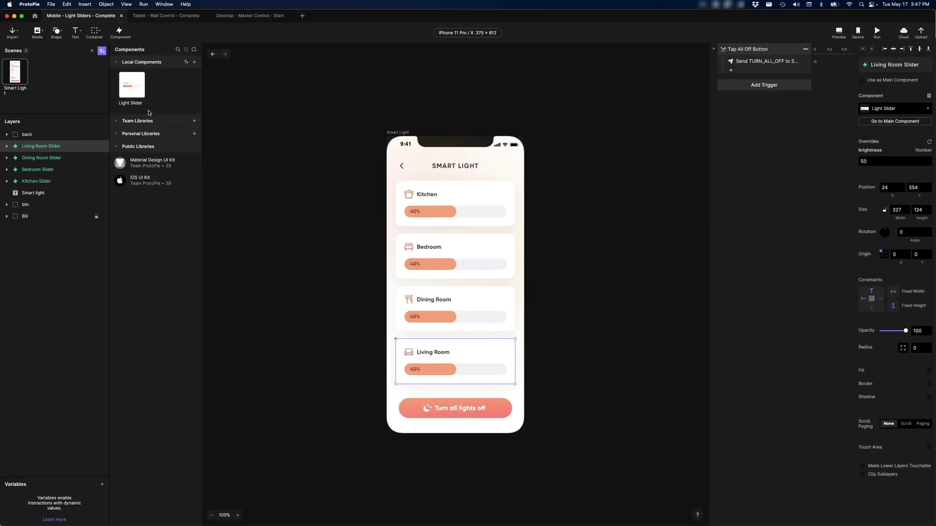
double_click(127, 85)
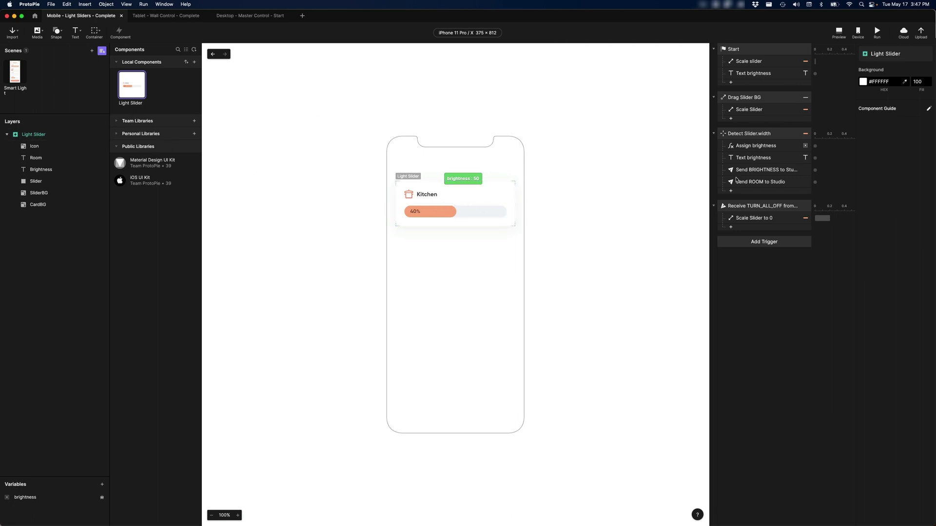
left_click(767, 171)
left_click(817, 271)
left_click(775, 172)
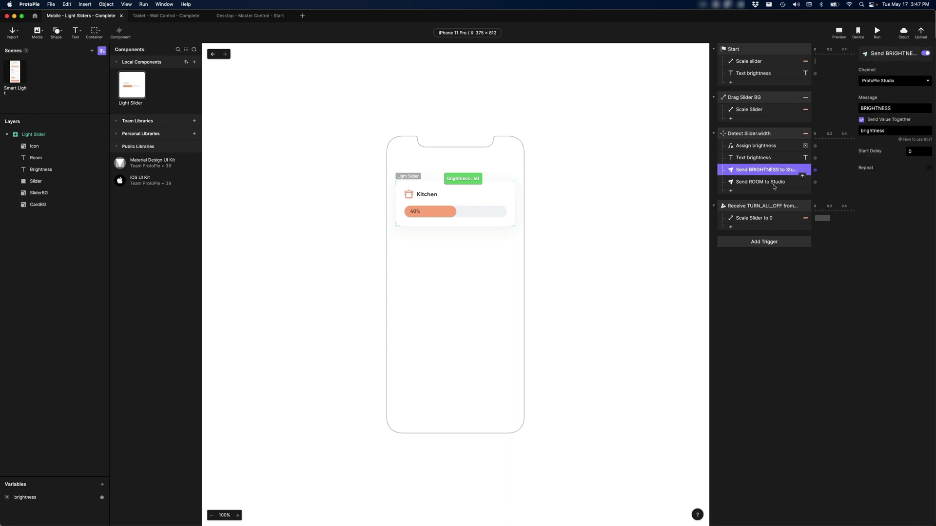
left_click(775, 184, "shift")
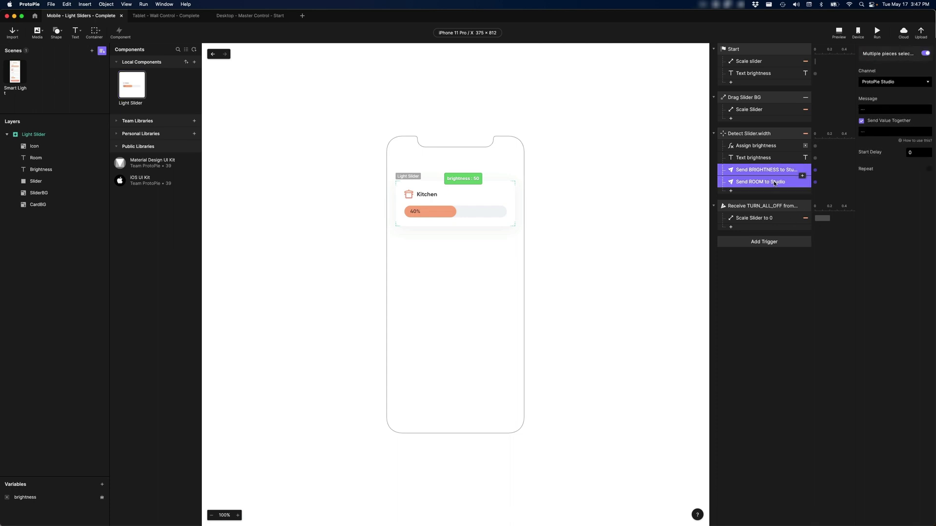
left_click(772, 135)
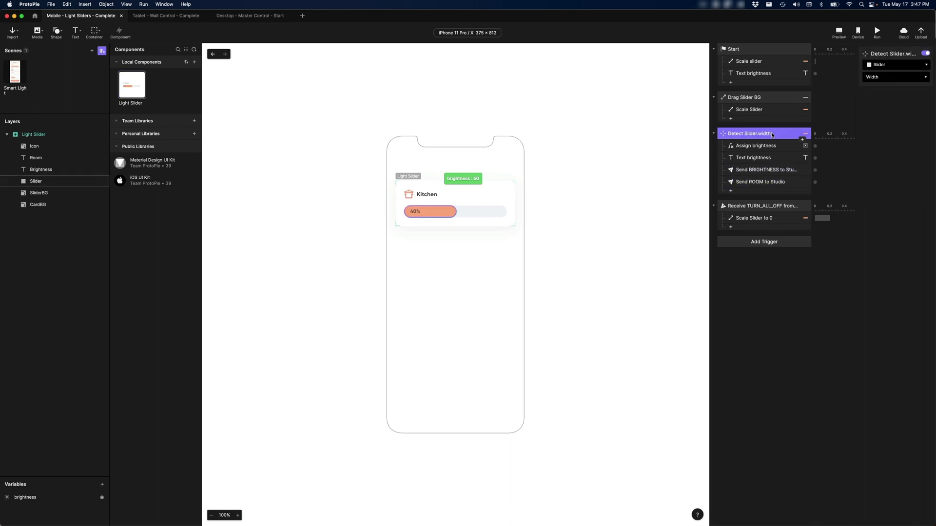
left_click(754, 51)
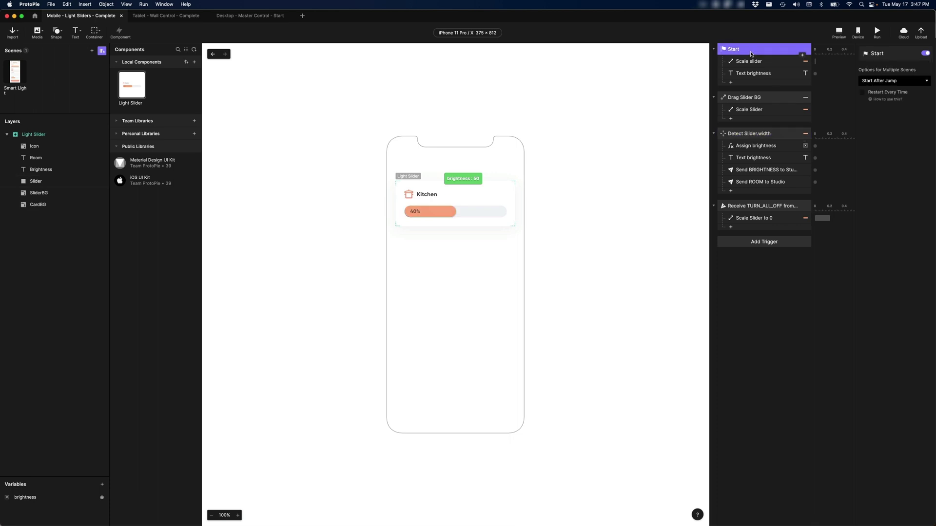
- Check which responses use brightness, re-examine both Send responses, then return to Desktop - Master Control
left_click(41, 502)
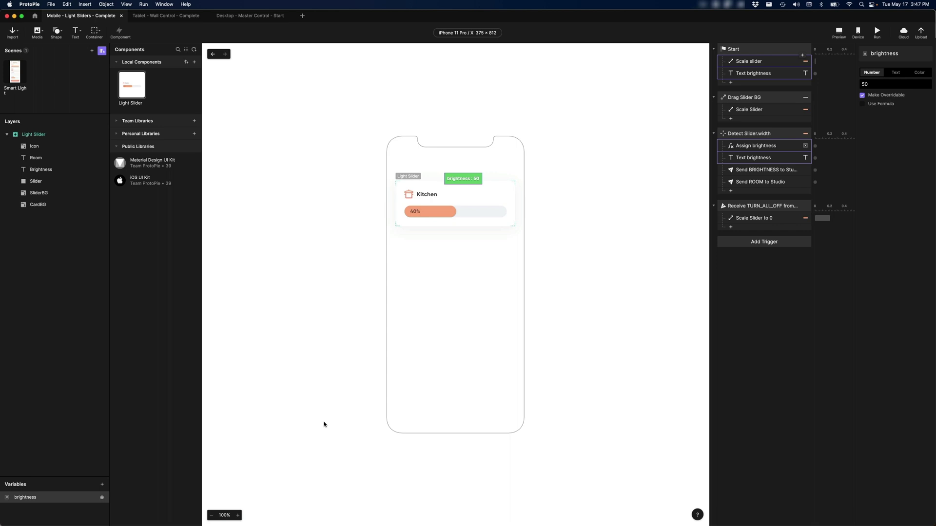
left_click(758, 61)
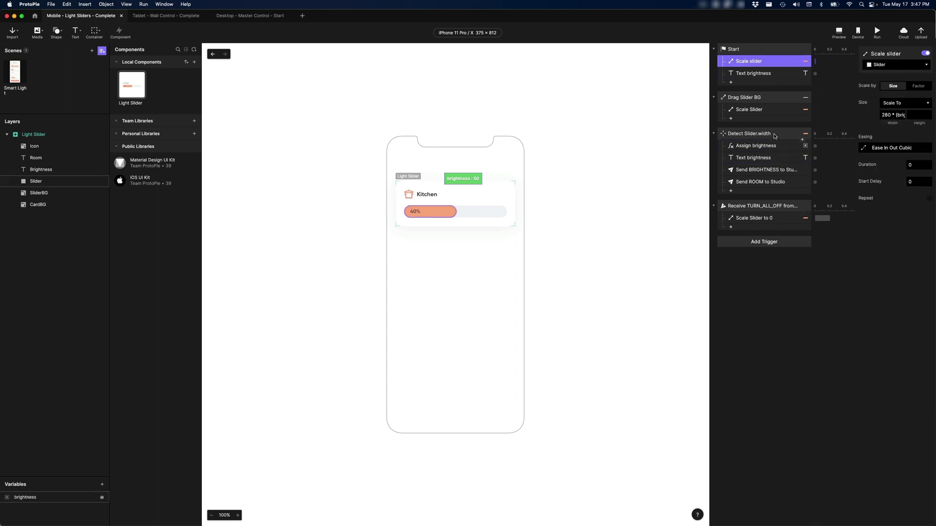
left_click(758, 134)
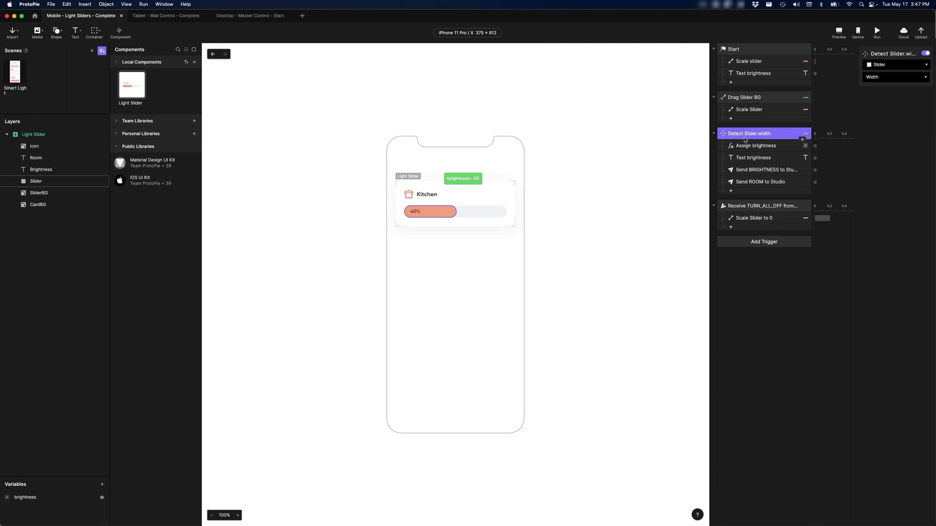
left_click(762, 170)
left_click(767, 183, "shift")
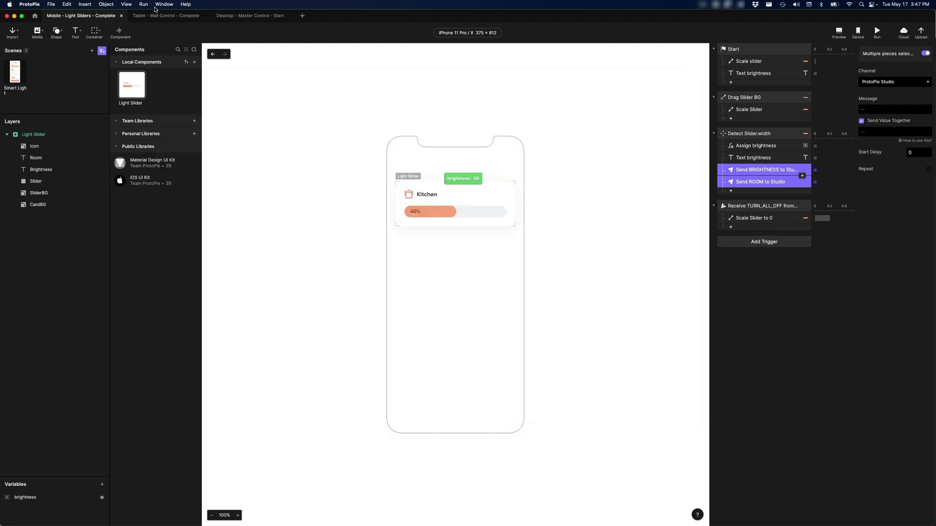
left_click(245, 19)
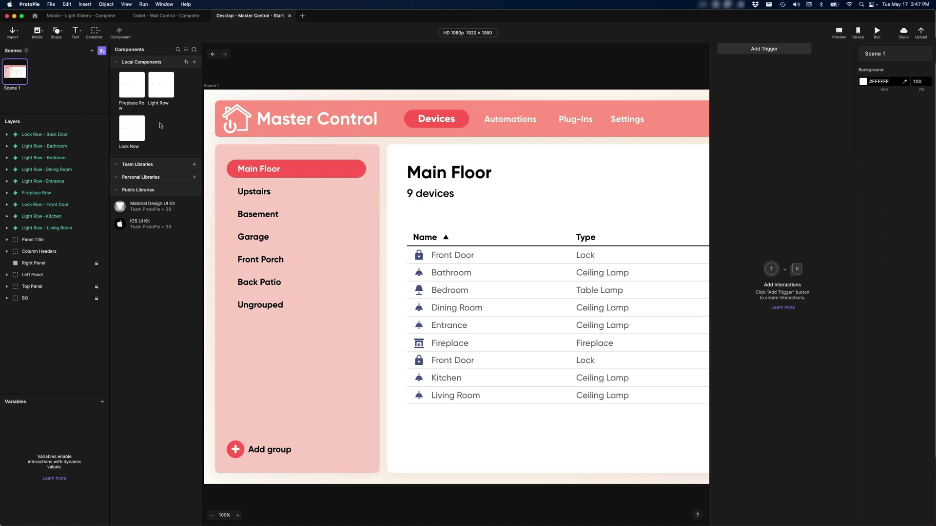
- Open and exit the Light Row component, then bring ProtoPie Connect's message log back in front
double_click(162, 91)
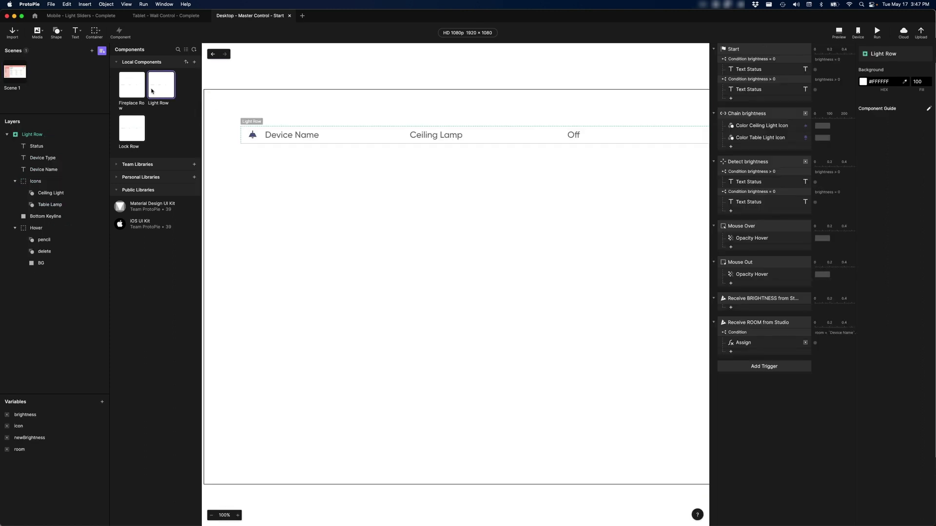
left_click(22, 78)
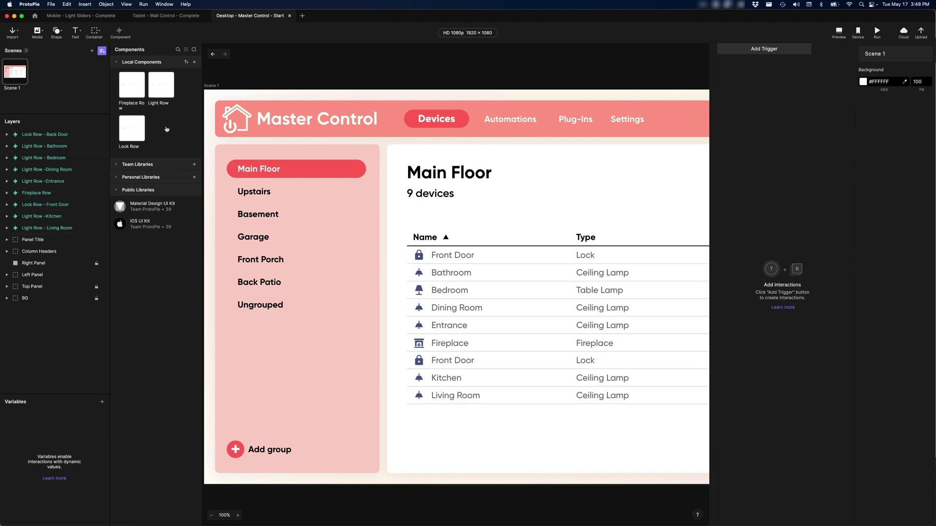
key("super+Tab")
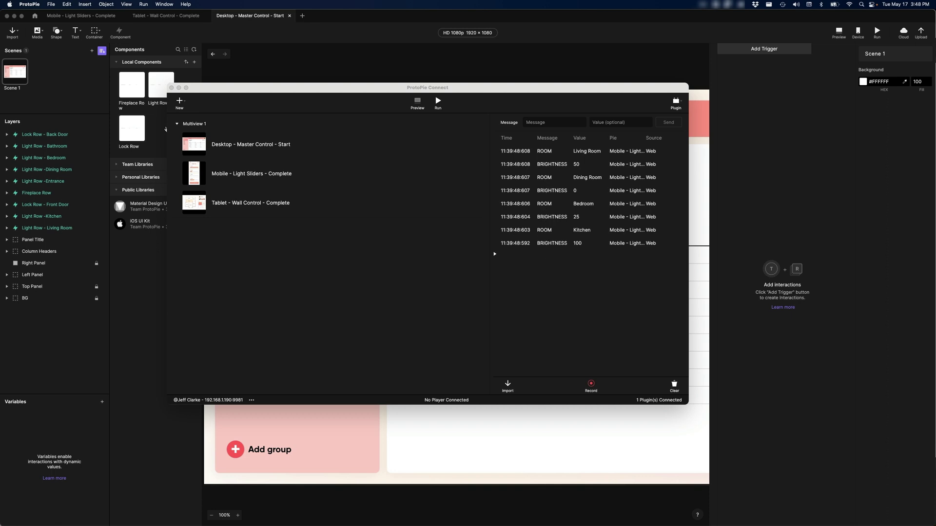
left_click(166, 129)
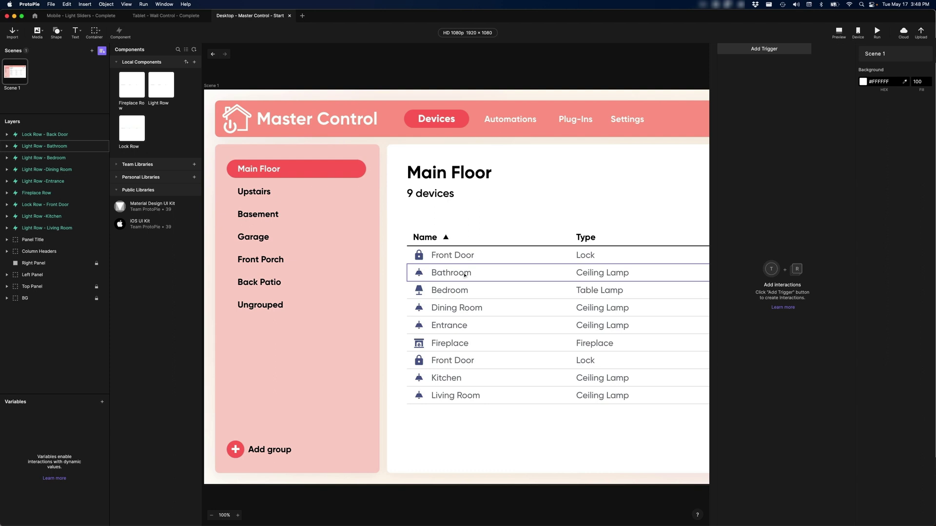
key("super+Tab")
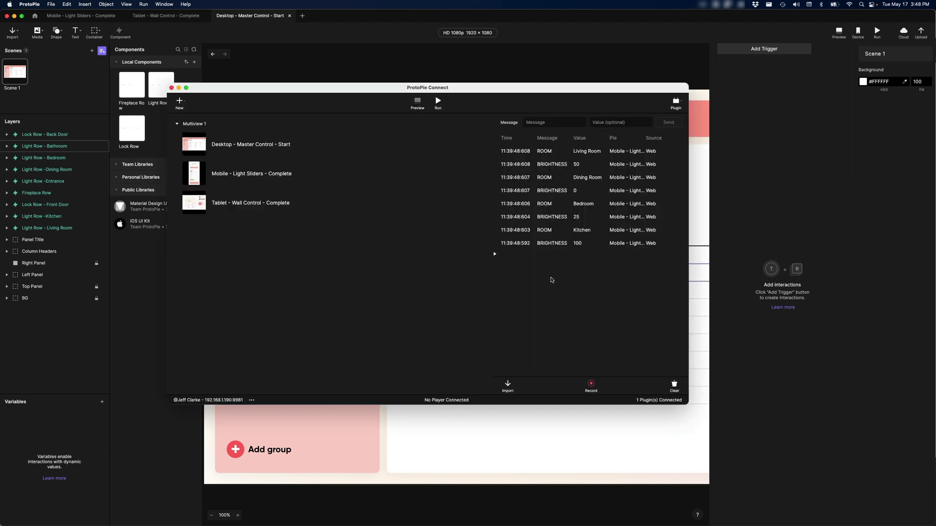
- Bring the Light Sliders pie forward and inspect its Send BRIGHTNESS and Send ROOM responses
left_click(82, 16)
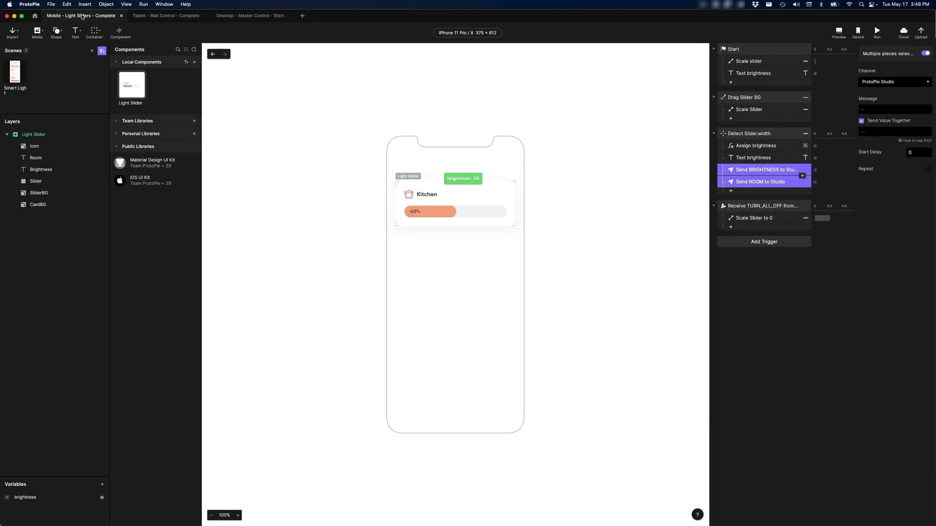
left_click(791, 287)
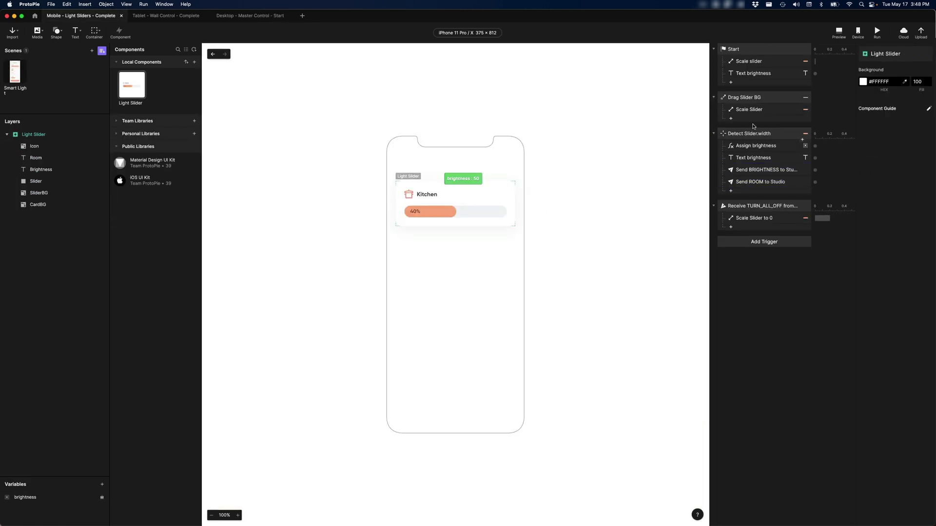
left_click(764, 171)
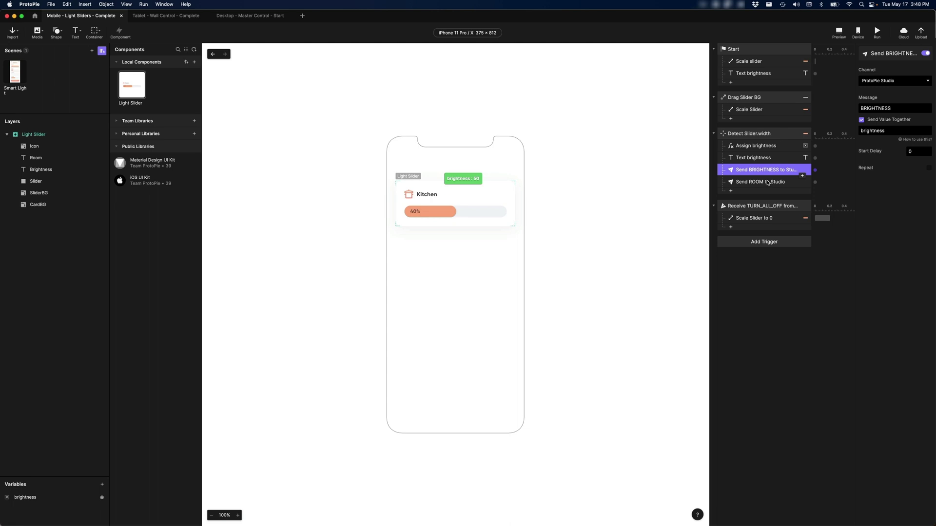
left_click(767, 183)
left_click(768, 171, "shift")
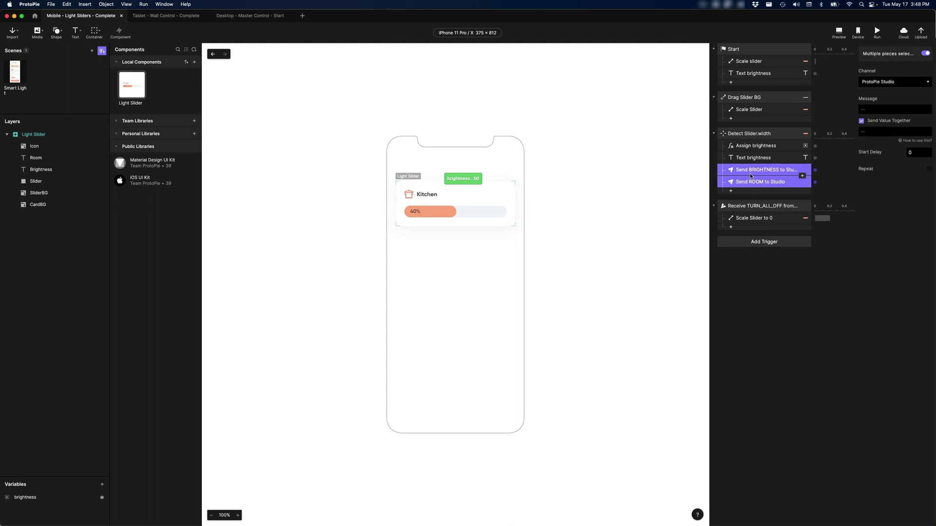
- Check which responses use the brightness variable, then reselect and deselect both Send responses
left_click(36, 498)
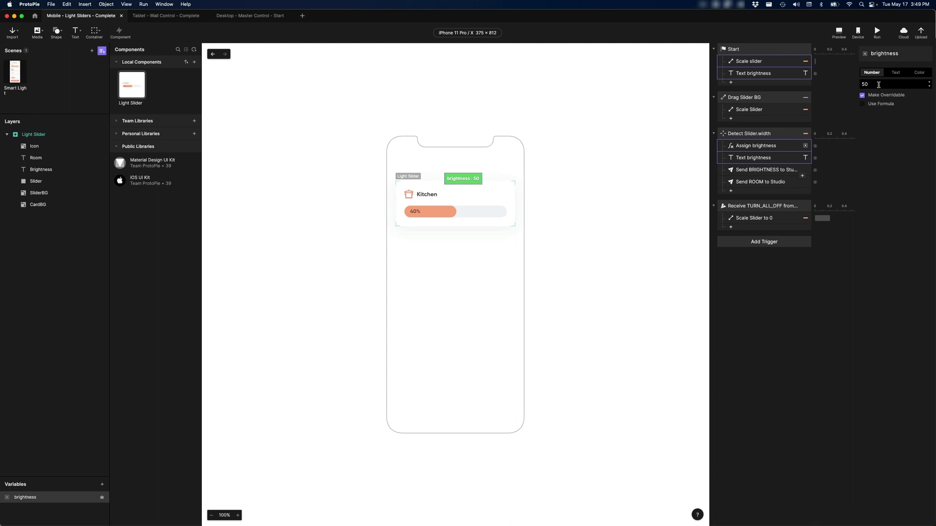
left_click(773, 292)
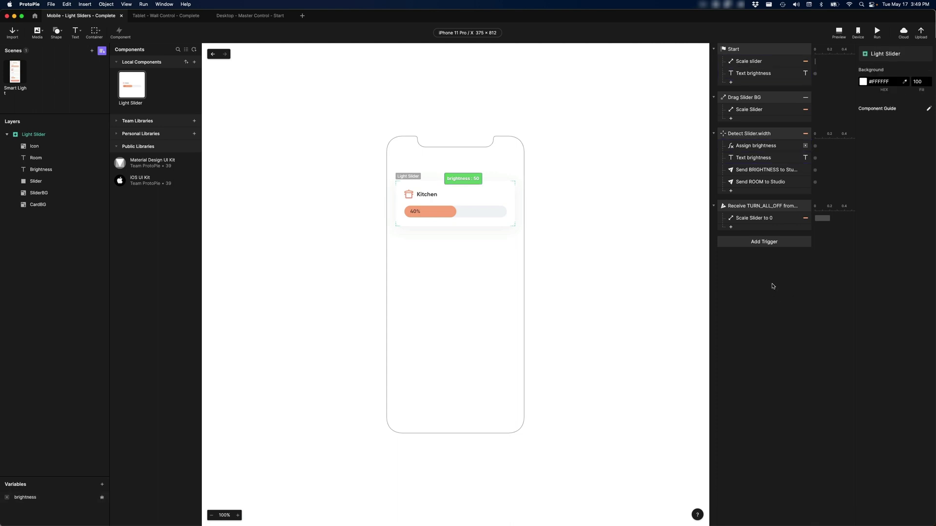
left_click(766, 174)
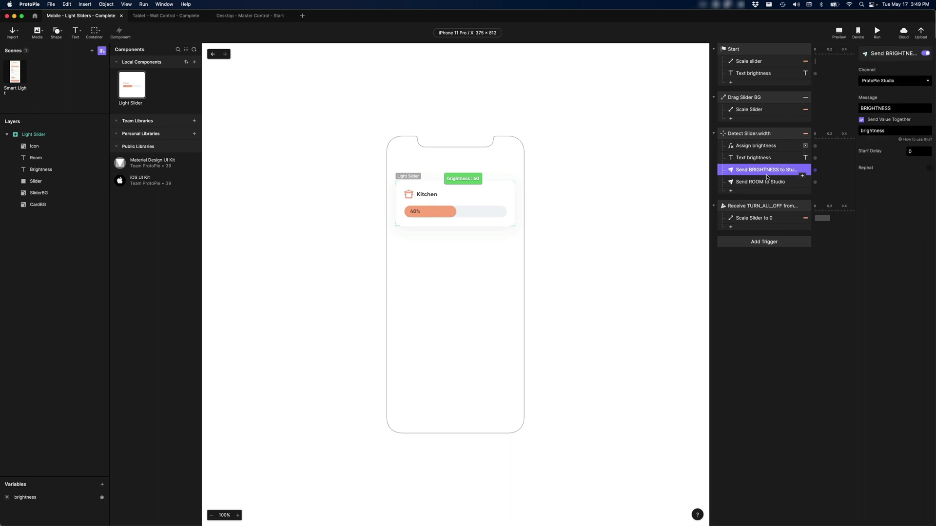
left_click(766, 181, "shift")
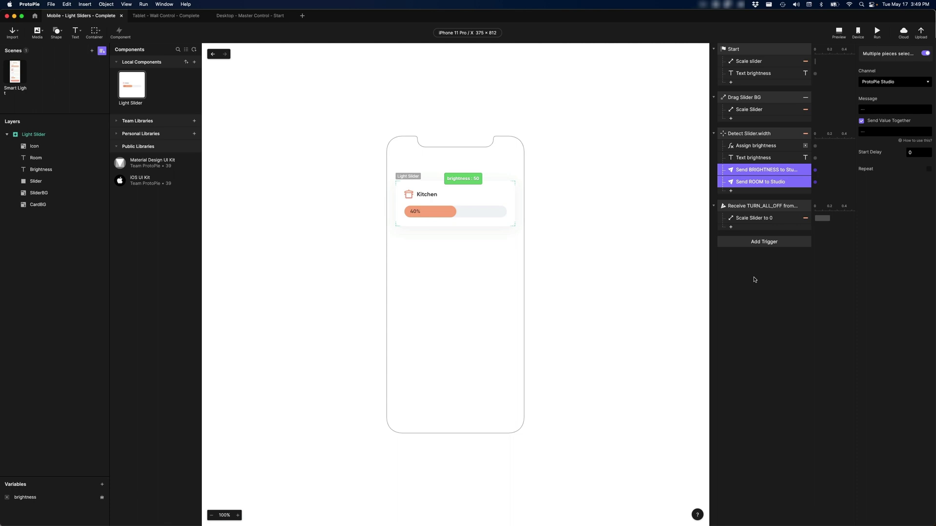
left_click(754, 280)
- Add a Detect trigger watching the brightness variable, named 'Detect brightness'
left_click(758, 242)
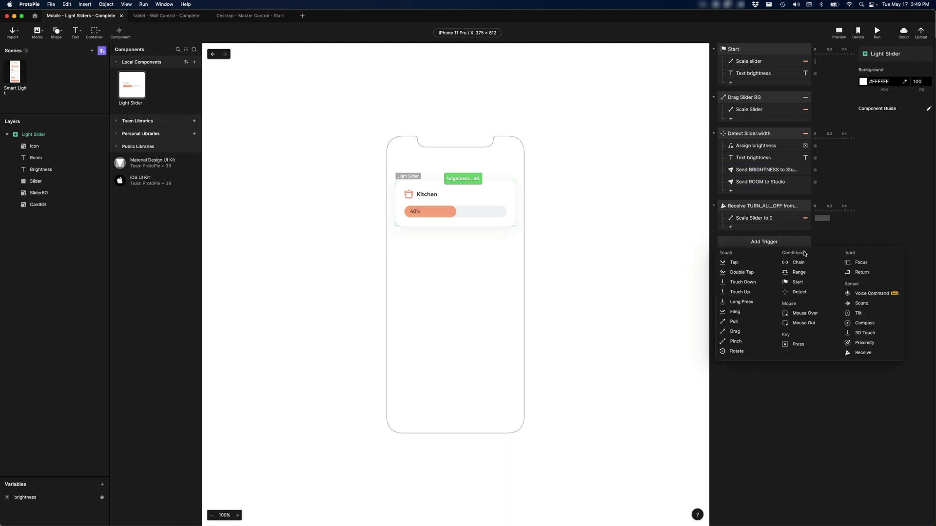
left_click(799, 292)
left_click(891, 65)
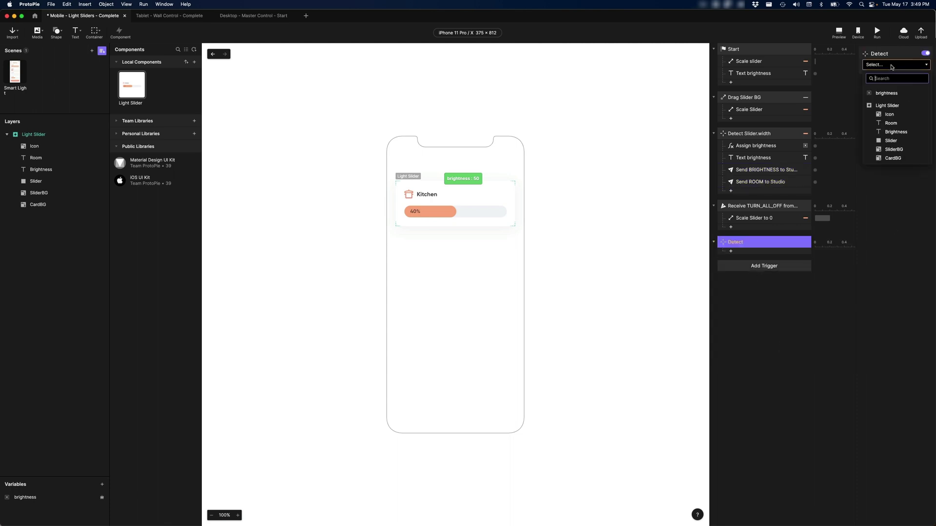
left_click(886, 93)
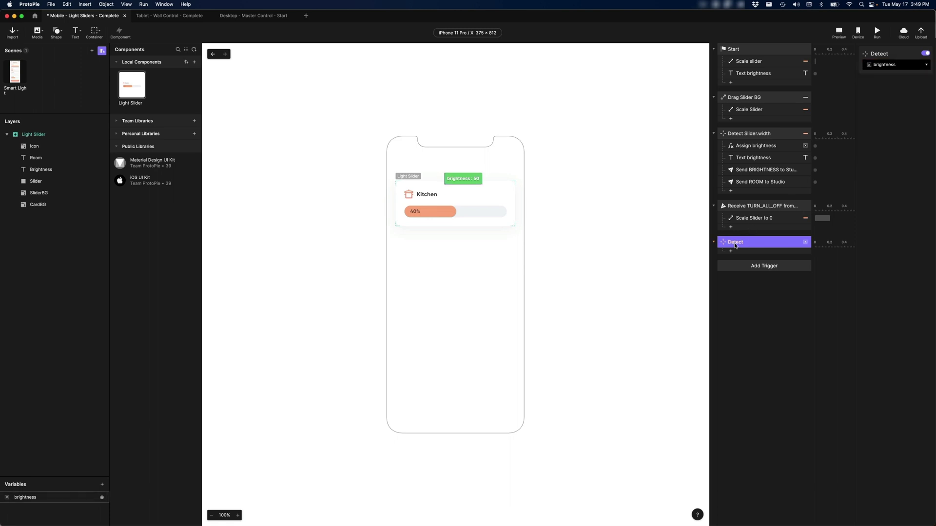
double_click(769, 242)
left_click(769, 243)
type("brigh")
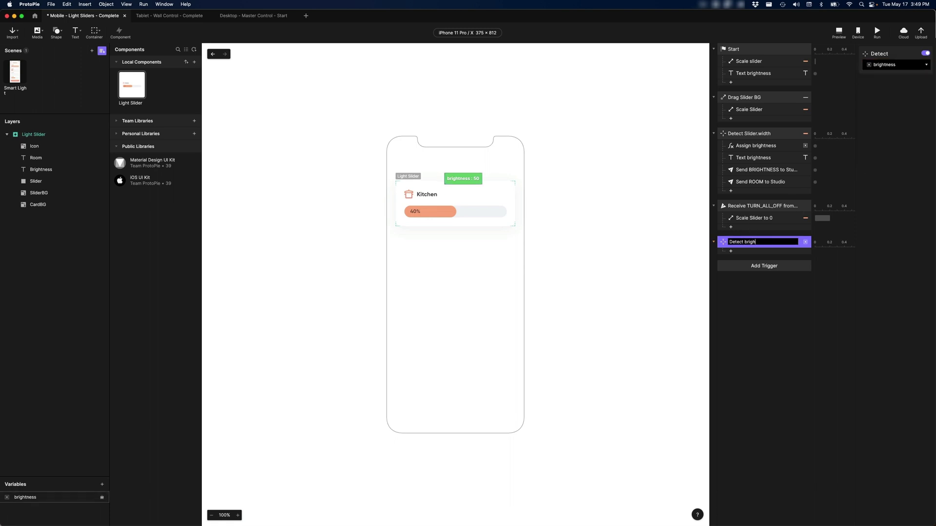
type("tness")
key("Return")
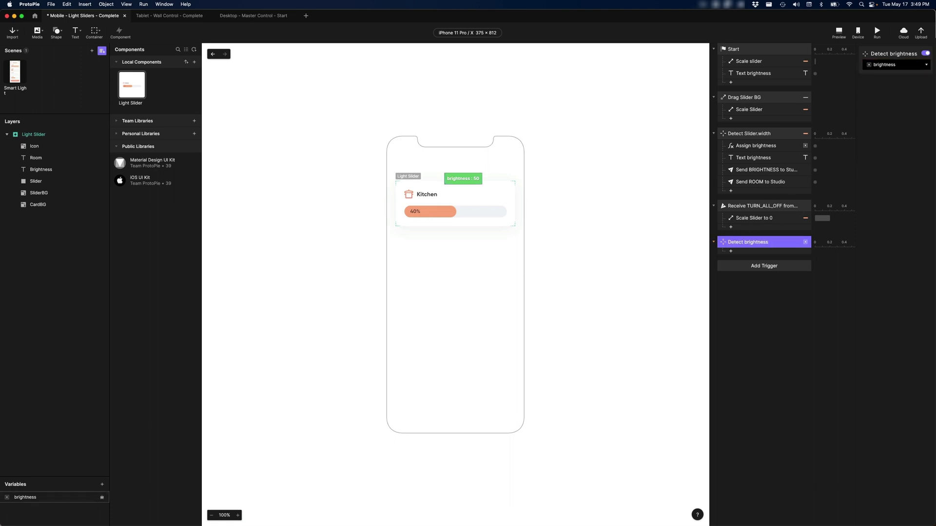
- Move Send BRIGHTNESS and Send ROOM under Detect brightness, save, and switch to the multiview
left_click(756, 169)
left_click(755, 182, "shift")
left_click_drag(756, 181, 763, 249)
key("super+s")
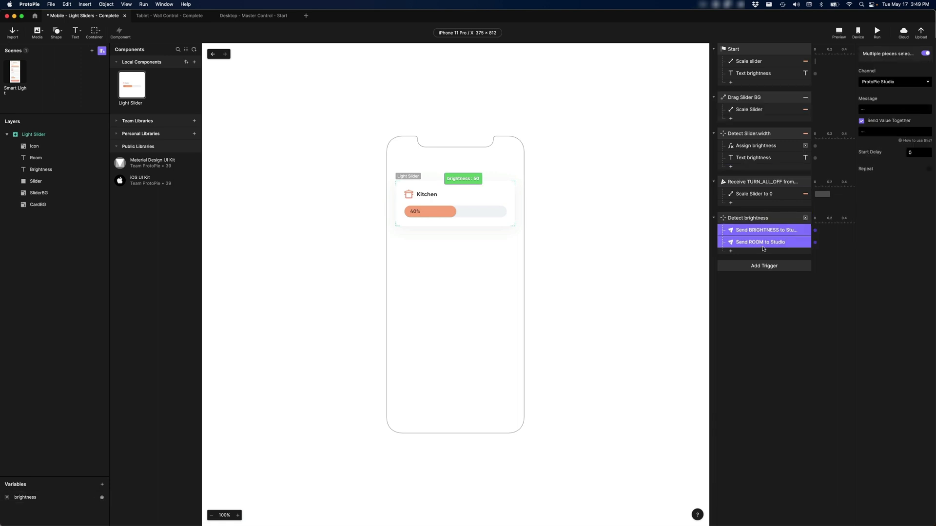
key("super+Tab")
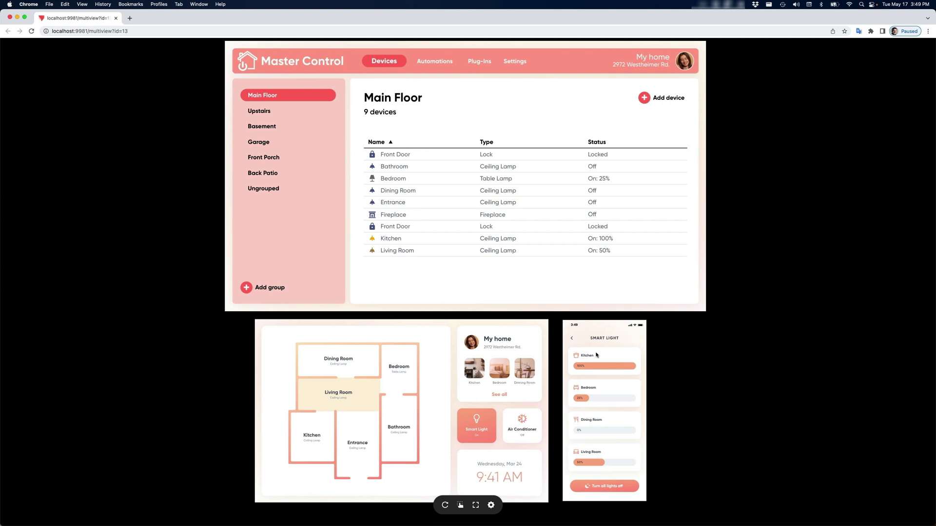
- Slide the Living Room and Dining Room lights to 100% and check Master Control shows Dining Room On: 100%
mouse_move(601, 464)
left_mouse_down()
mouse_move(582, 463)
mouse_move(655, 459)
mouse_move(602, 457)
mouse_move(638, 461)
mouse_move(616, 461)
left_mouse_up()
left_click_drag(579, 431, 645, 434)
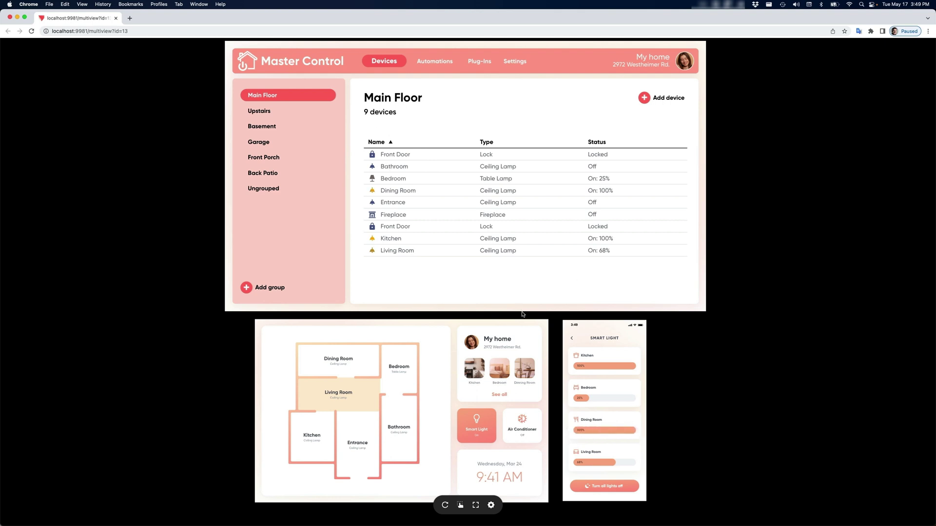
left_click_drag(584, 399, 630, 368)
- Switch back to ProtoPie Studio and bring up the Tablet - Wall Control - Complete pie
key("super+Tab")
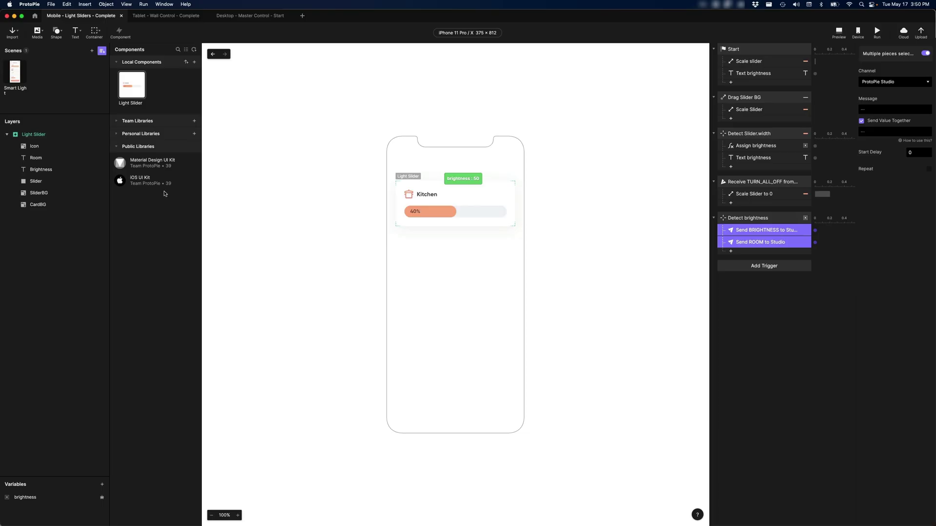
left_click(163, 17)
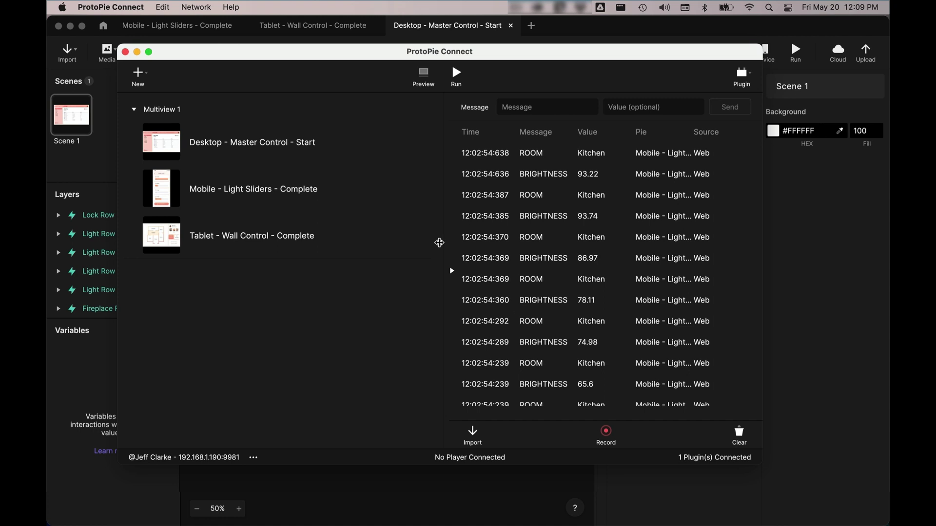
- Open Master Control in the web browser and show the Mobile - Light Sliders - Complete QR code
mouse_move(341, 141)
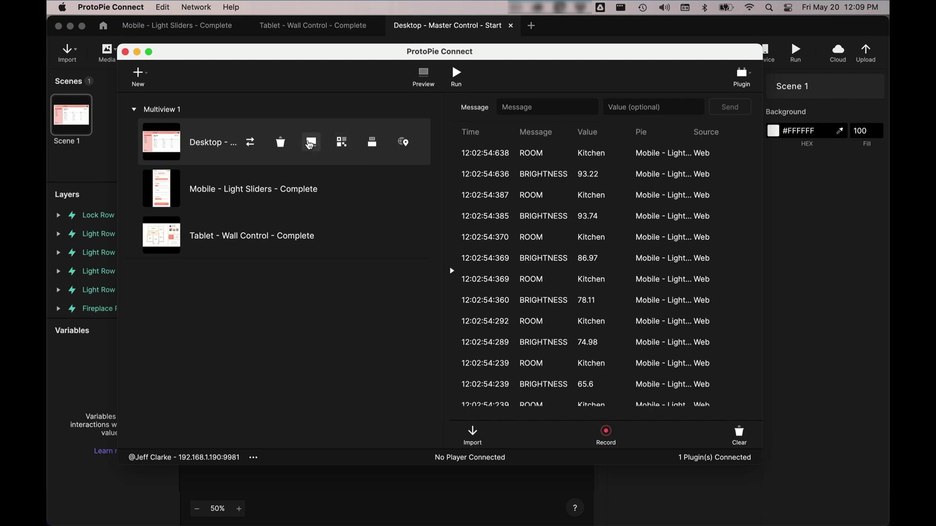
left_click(310, 142)
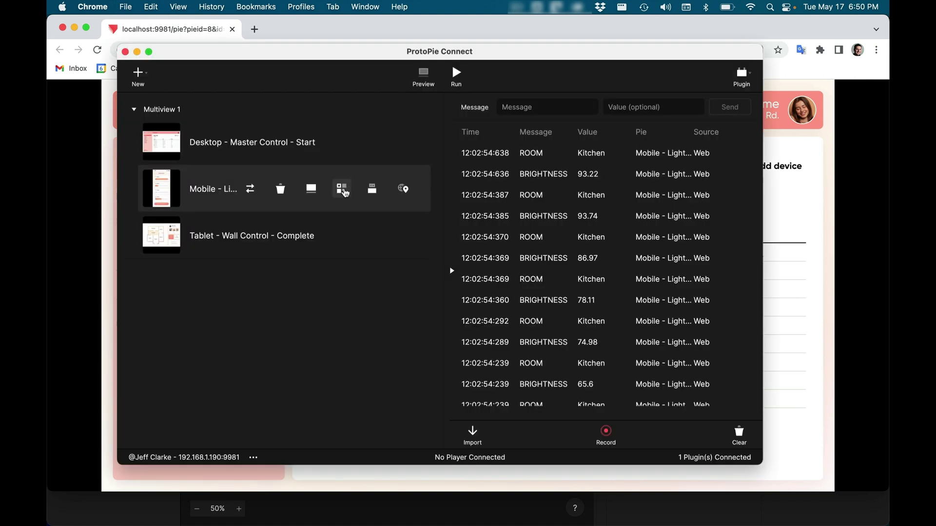
left_click(342, 190)
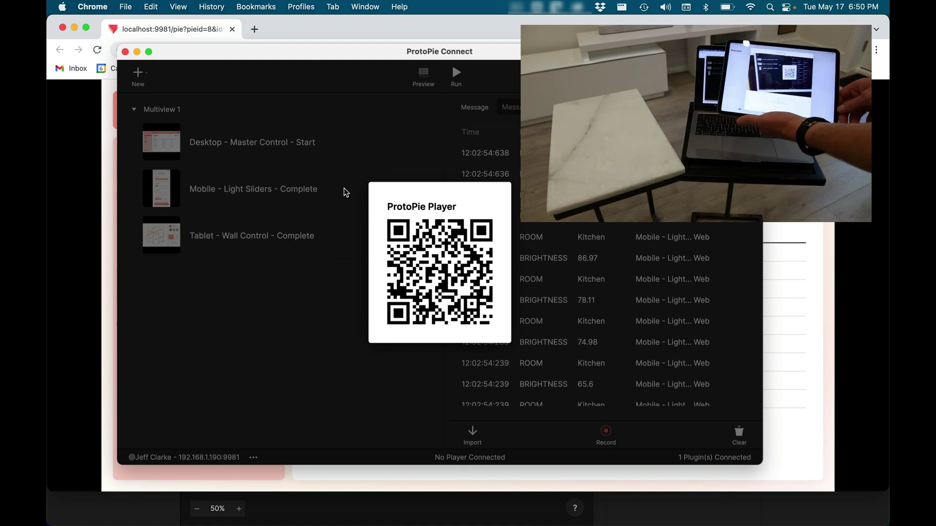
- Swap the Mobile QR popup for the Tablet - Wall Control - Complete pie's device QR code
left_click(344, 189)
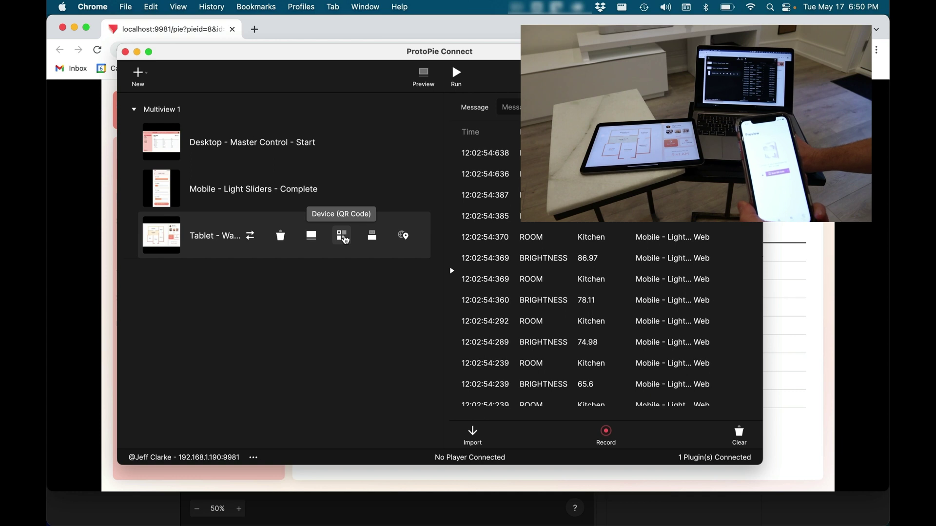
left_click(343, 236)
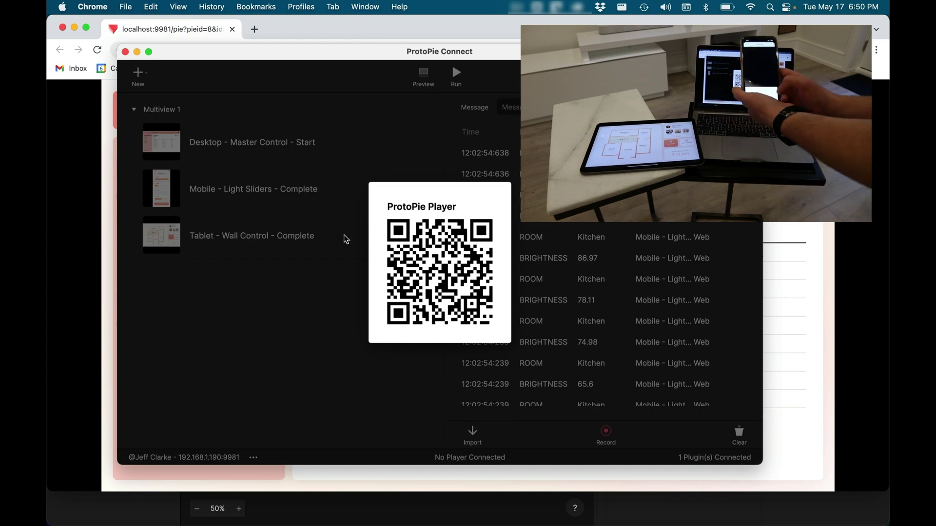